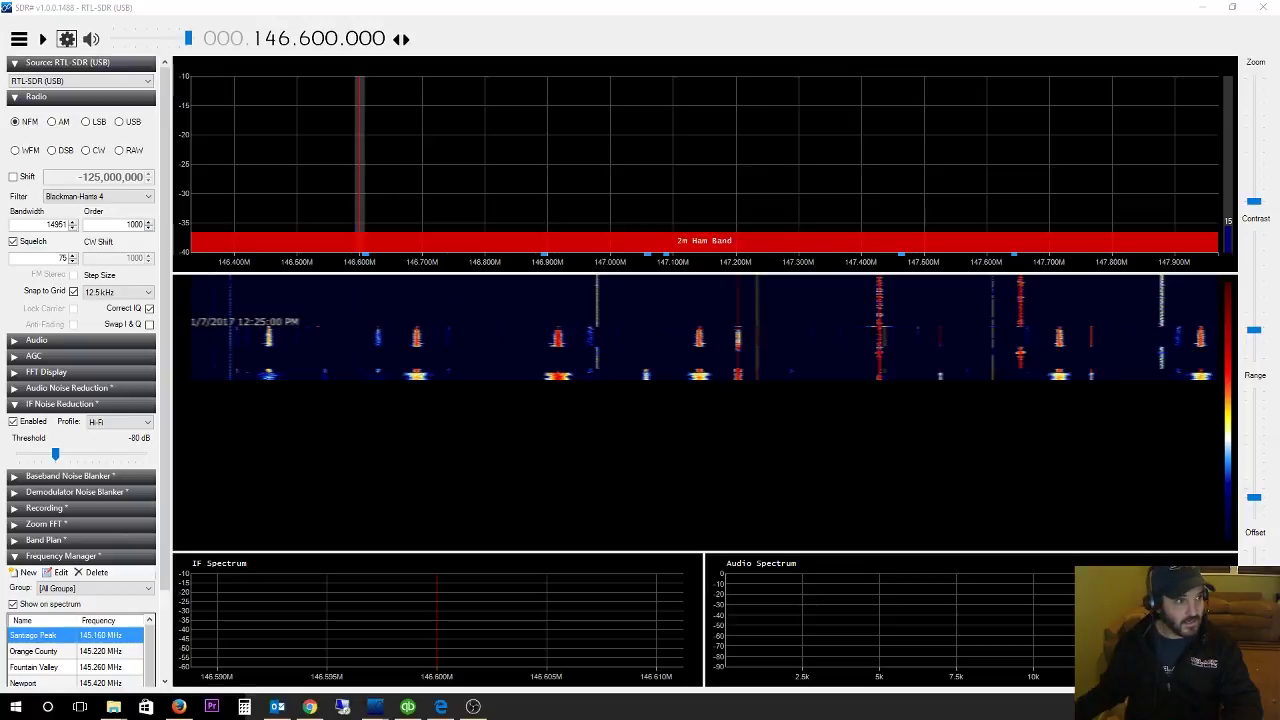
{"action": "left_click", "coordinate": [67, 38]}
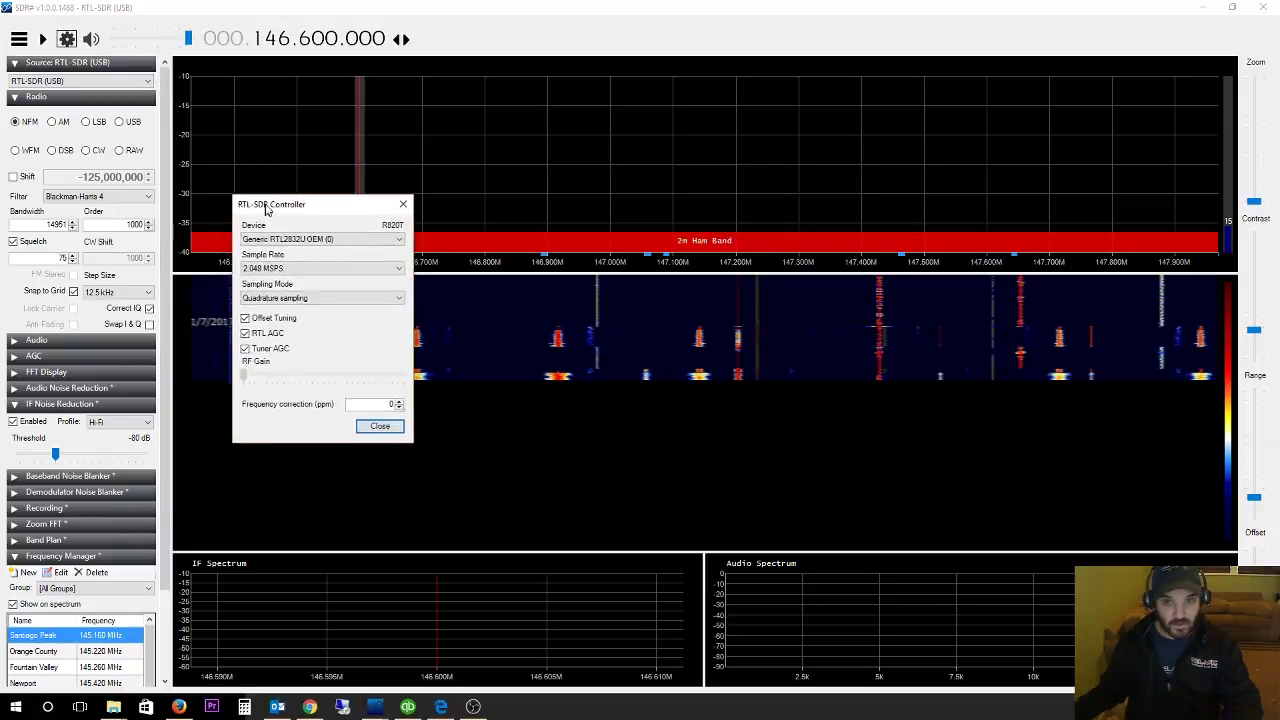
{"action": "left_click", "coordinate": [397, 298]}
{"action": "left_click", "coordinate": [397, 303]}
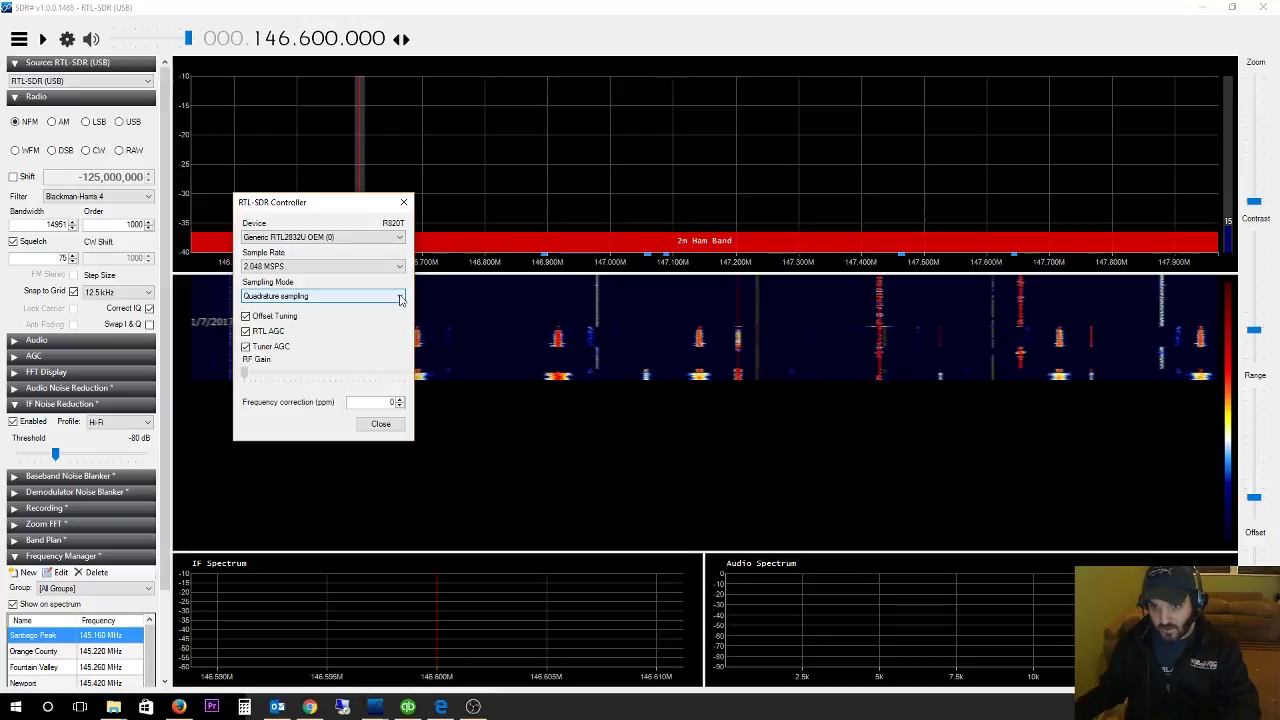
{"action": "left_click", "coordinate": [380, 424]}
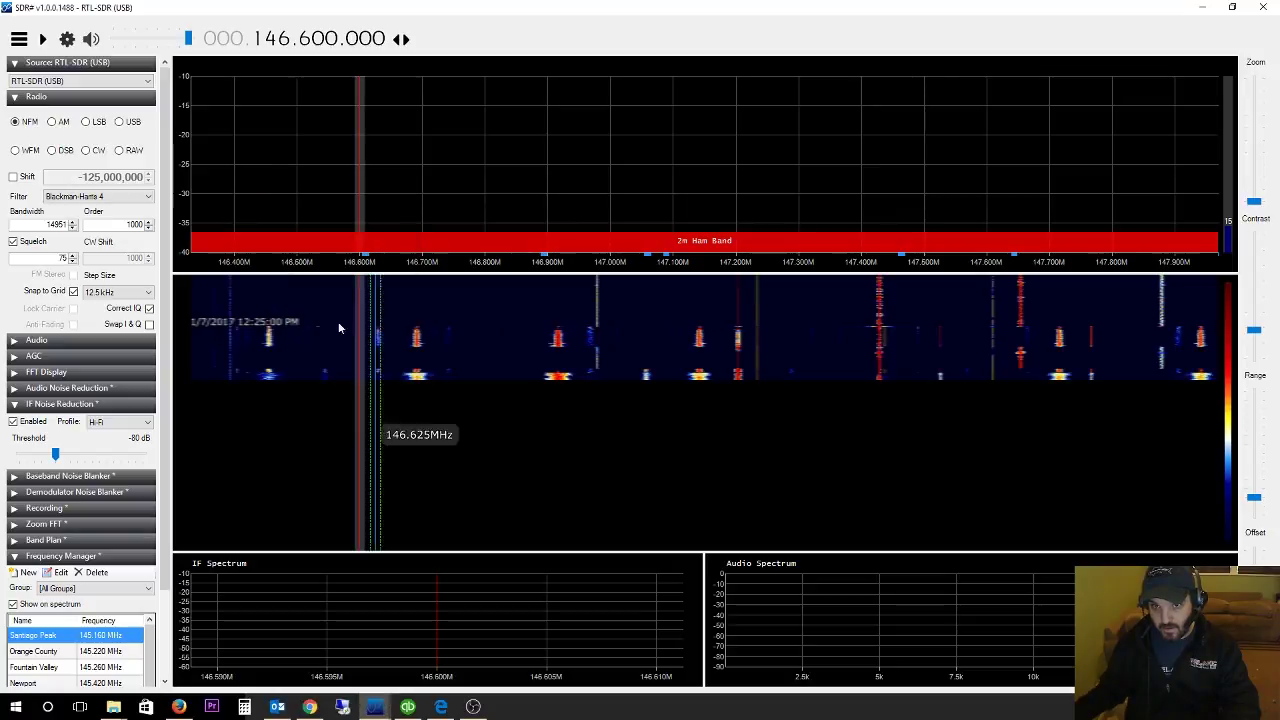
Start the receiver and step the frequency down to 14.6 MHz
{"action": "left_click", "coordinate": [43, 40]}
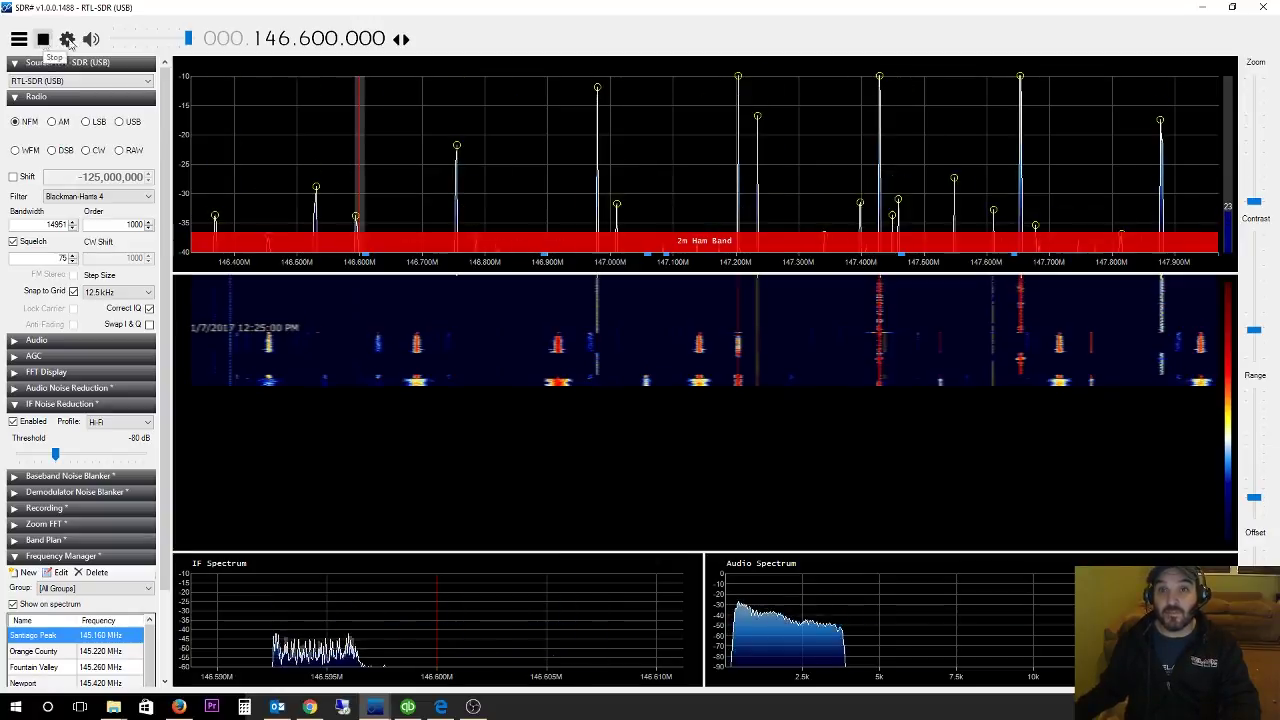
{"action": "left_click", "coordinate": [257, 45]}
{"action": "left_click", "coordinate": [270, 45]}
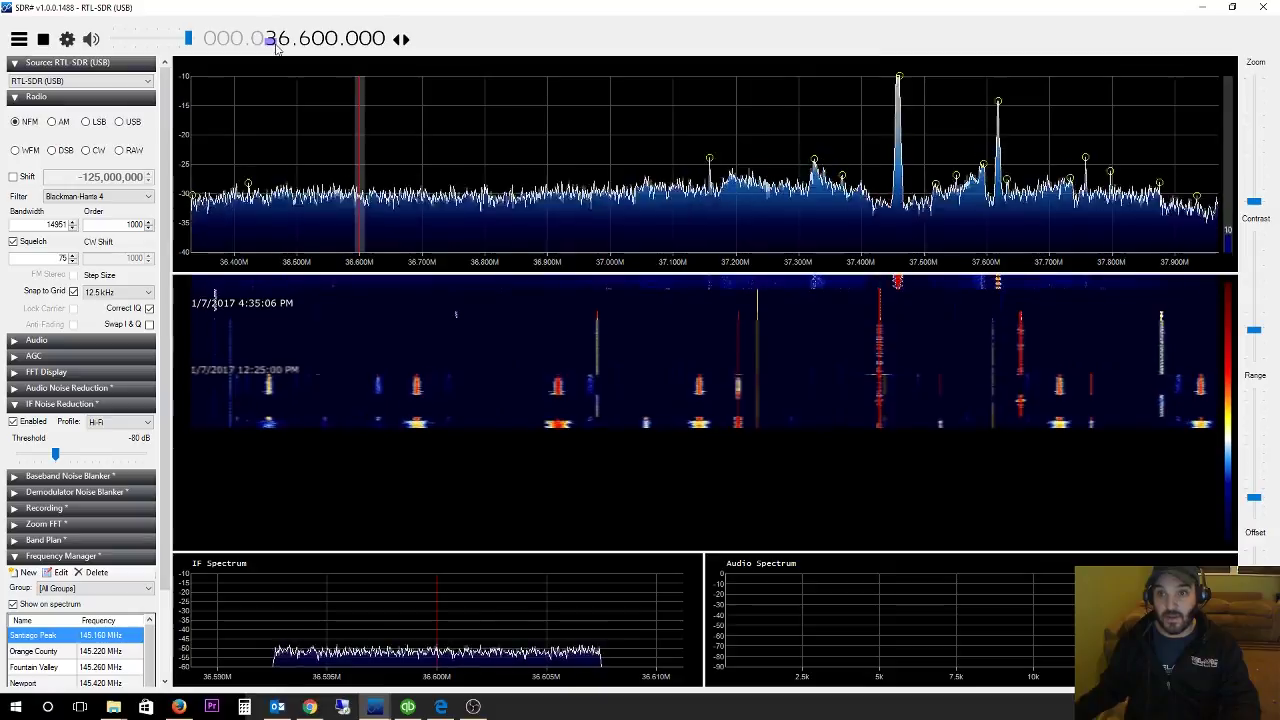
{"action": "left_click", "coordinate": [270, 45]}
{"action": "left_click", "coordinate": [270, 45]}
{"action": "left_click", "coordinate": [282, 46]}
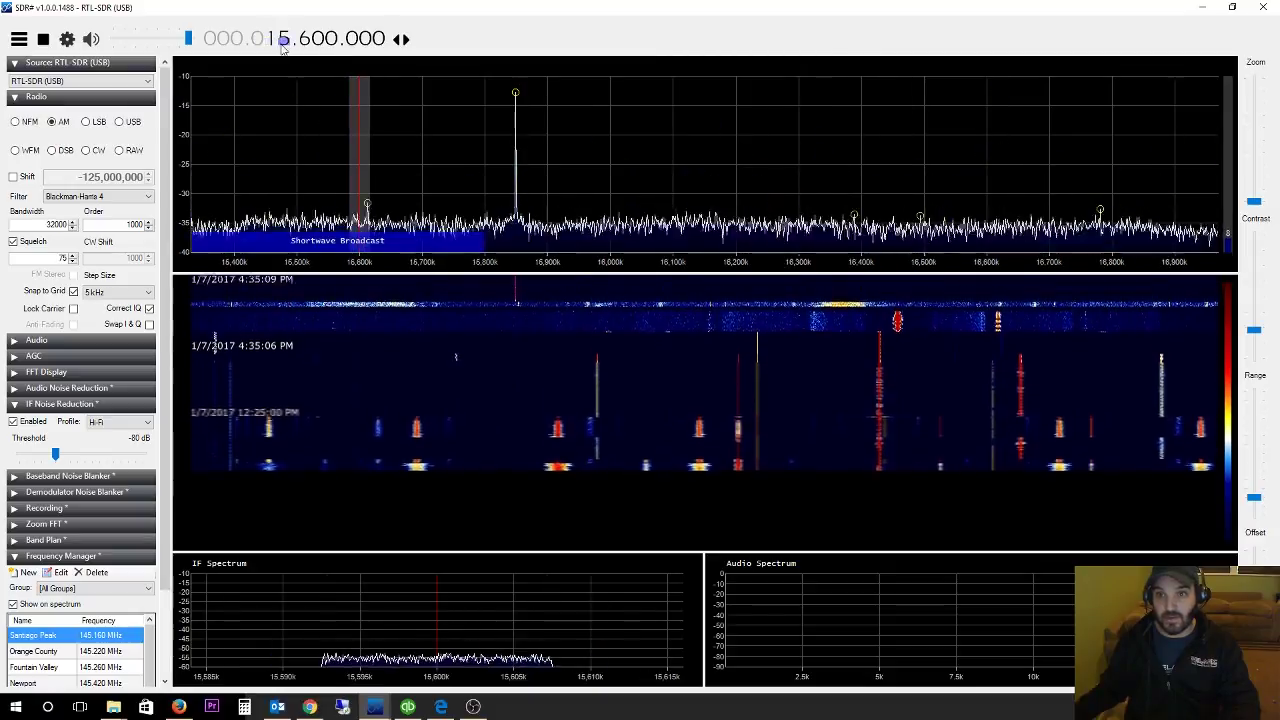
{"action": "left_click", "coordinate": [282, 46]}
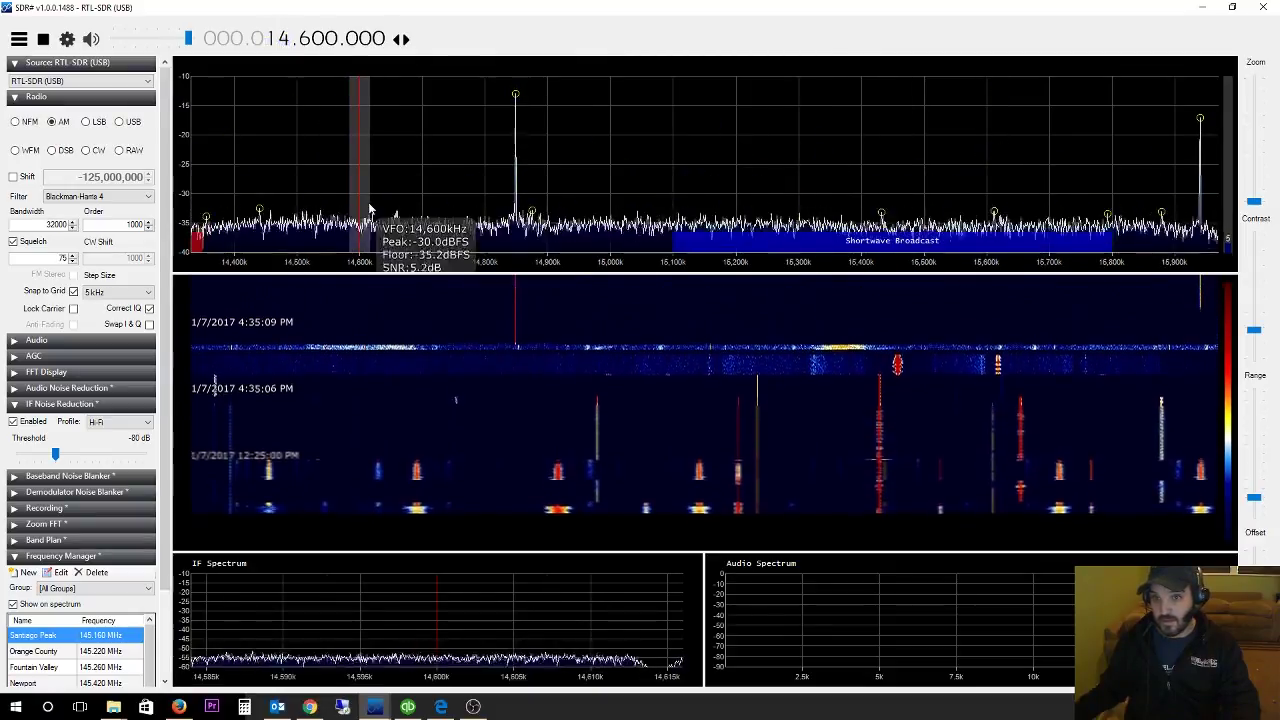
Drag the spectrum and zoom in to tune to about 14.19 MHz in the 20m band
{"action": "left_click_drag", "start_coordinate": [363, 206], "coordinate": [844, 189]}
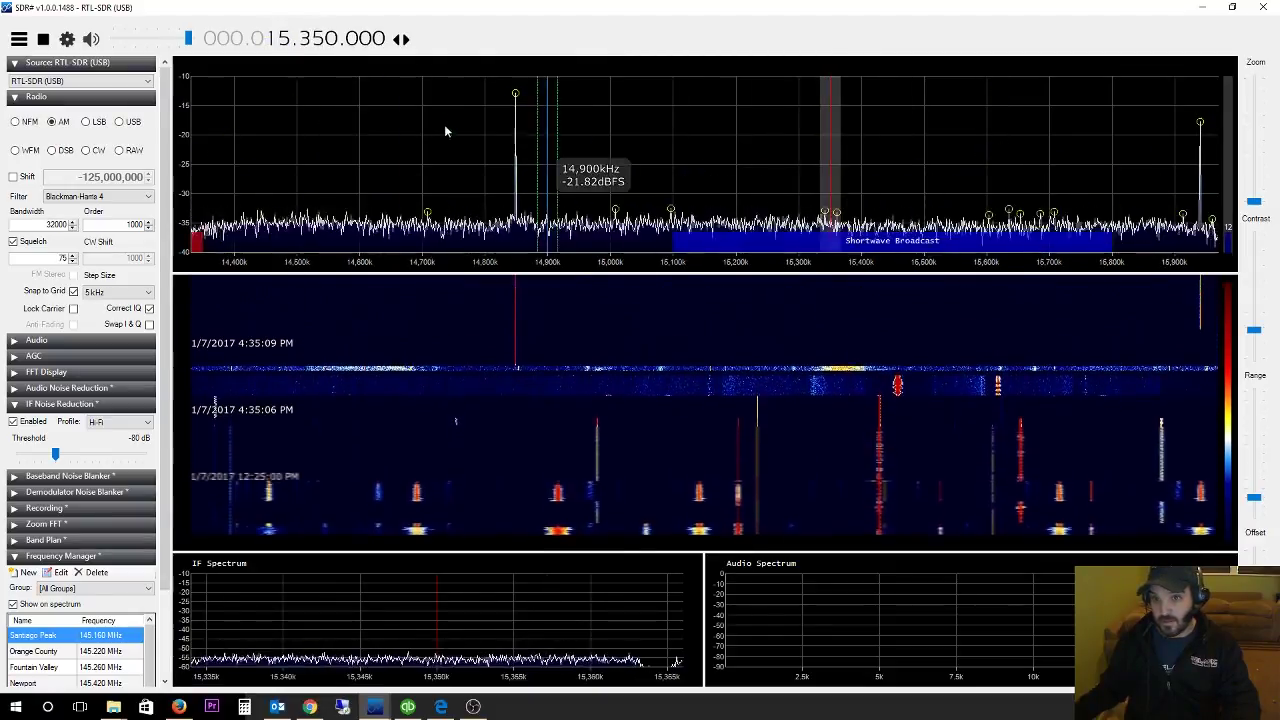
{"action": "left_click", "coordinate": [282, 46]}
{"action": "left_click_drag", "start_coordinate": [646, 175], "coordinate": [530, 166]}
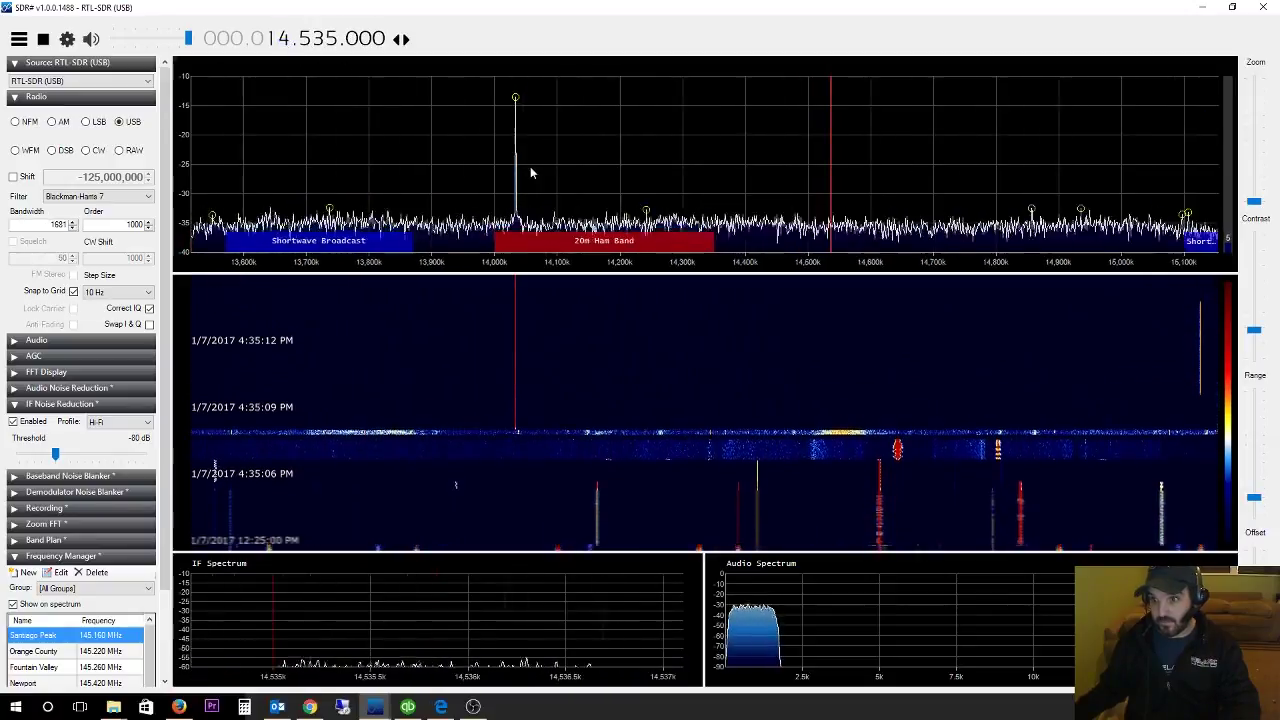
{"action": "left_click_drag", "start_coordinate": [1256, 202], "coordinate": [1255, 186]}
{"action": "left_click_drag", "start_coordinate": [852, 174], "coordinate": [1150, 166]}
{"action": "left_click_drag", "start_coordinate": [680, 178], "coordinate": [969, 170]}
{"action": "left_click_drag", "start_coordinate": [1256, 190], "coordinate": [1254, 179]}
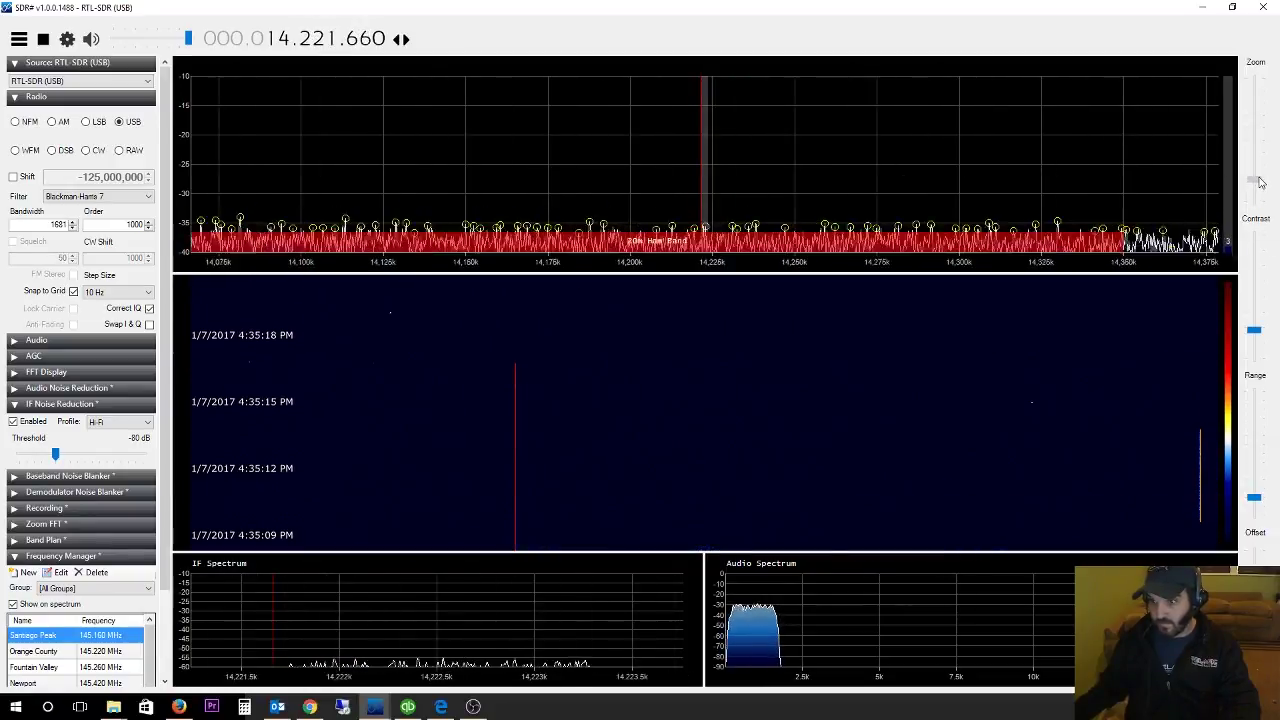
{"action": "left_click_drag", "start_coordinate": [1020, 157], "coordinate": [1119, 157]}
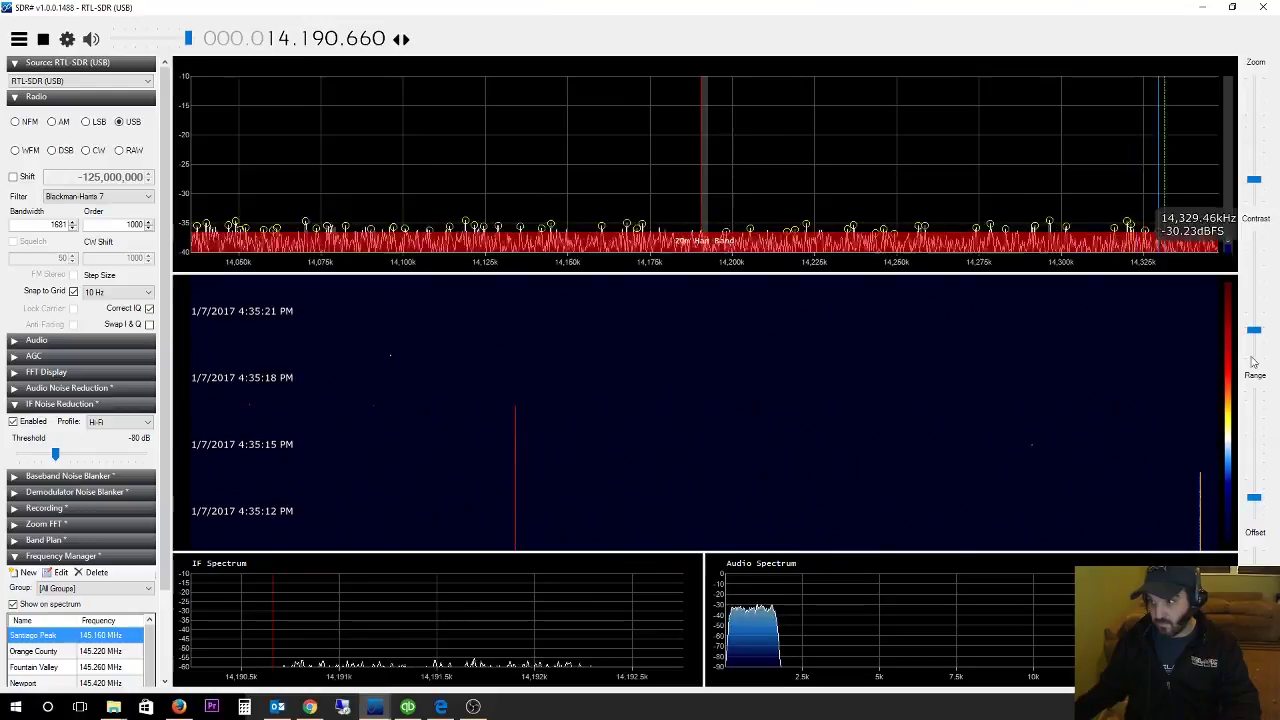
Raise the spectrum trace, adjust waterfall contrast, and try AM before returning to USB
{"action": "left_click_drag", "start_coordinate": [1254, 497], "coordinate": [1256, 490]}
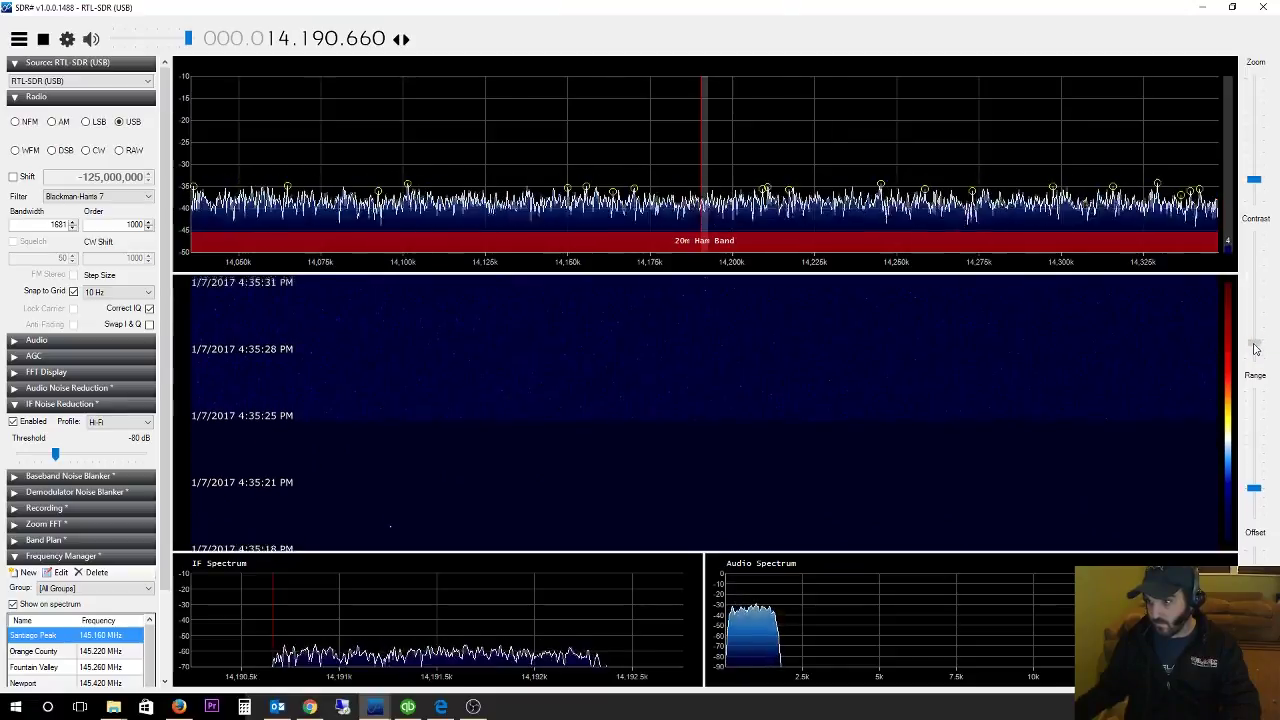
{"action": "left_click_drag", "start_coordinate": [1257, 337], "coordinate": [1257, 341]}
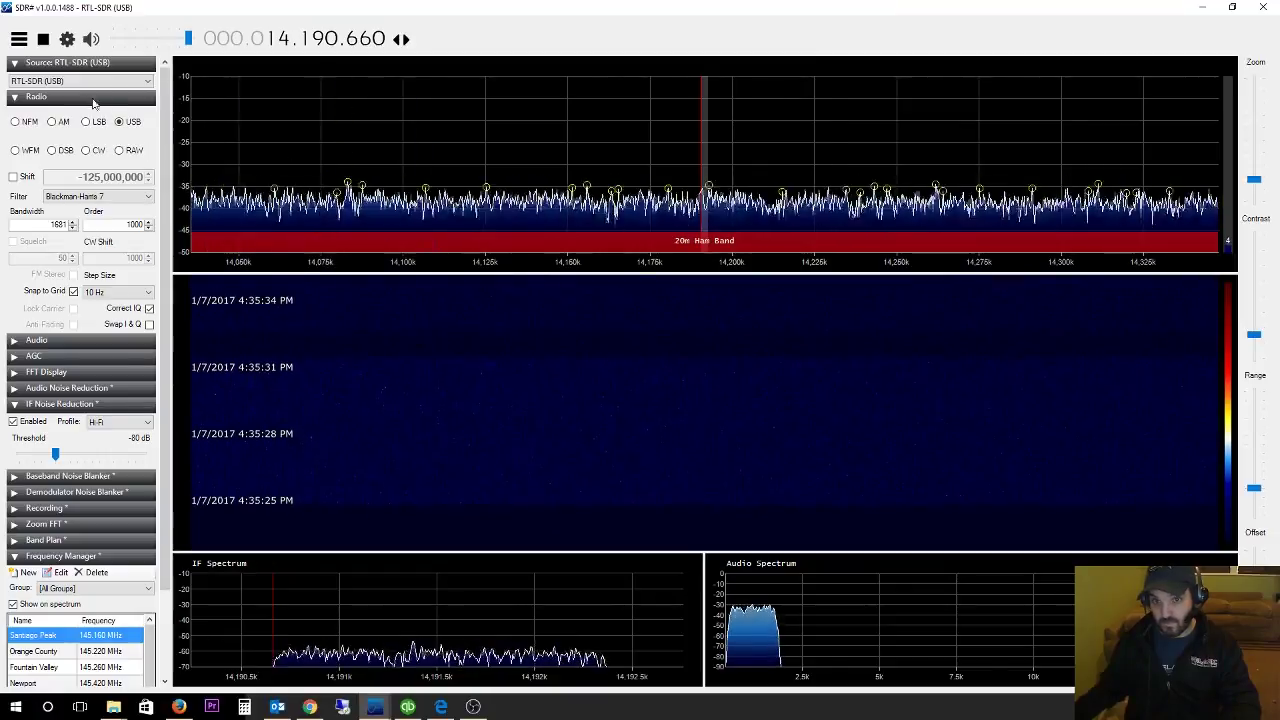
{"action": "left_click", "coordinate": [55, 122]}
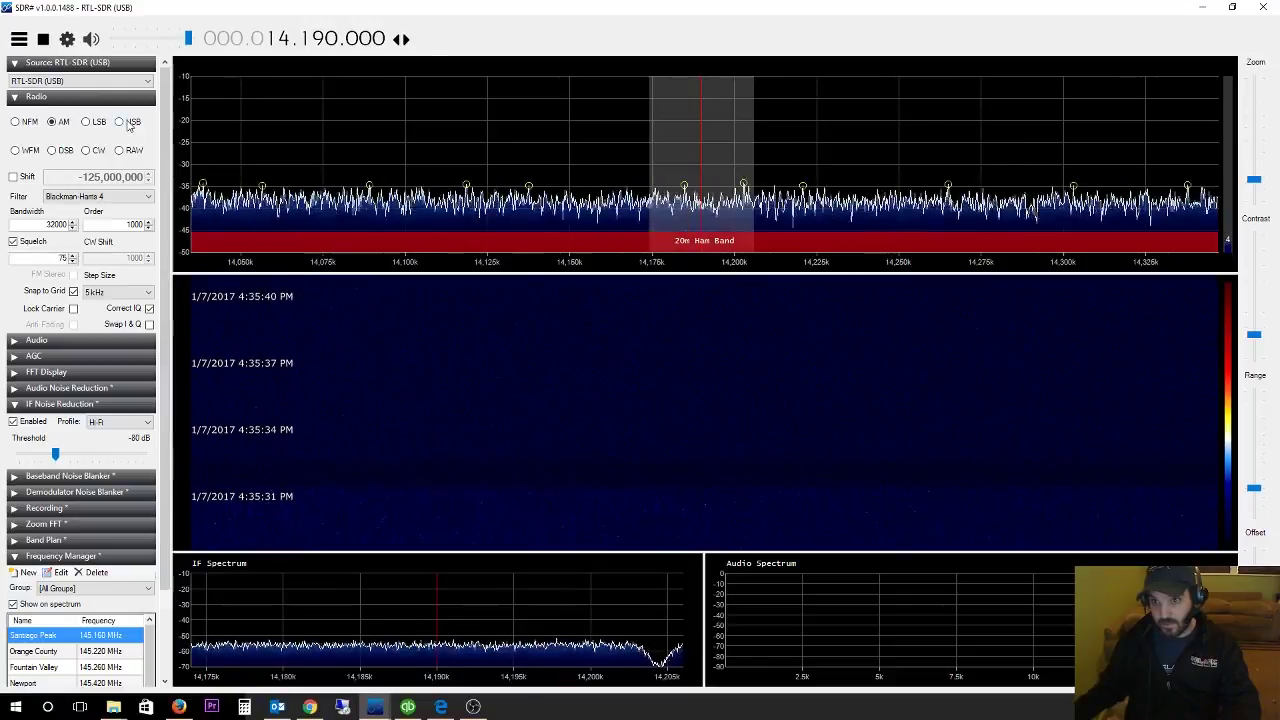
{"action": "left_click", "coordinate": [128, 123]}
Retune to 14.170 MHz, darken the waterfall, lower the trace, then scan 14.03–14.3 MHz
{"action": "left_click_drag", "start_coordinate": [763, 215], "coordinate": [827, 215]}
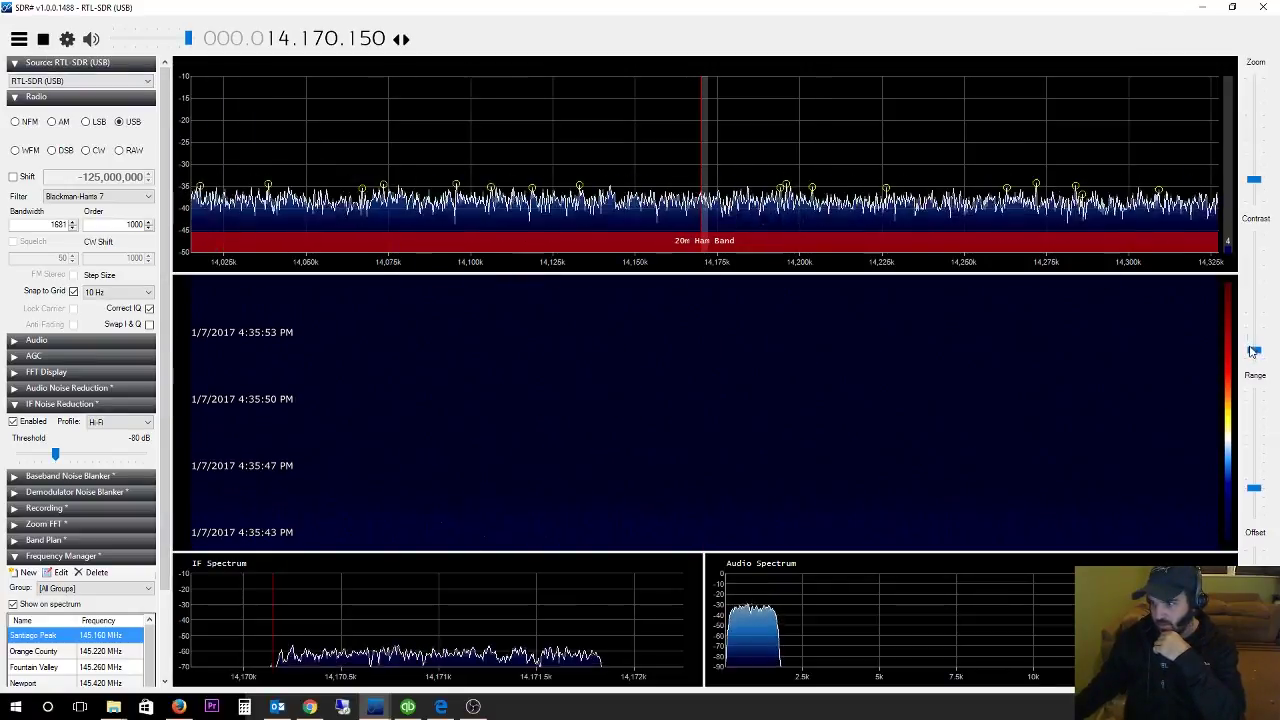
{"action": "left_click_drag", "start_coordinate": [1255, 351], "coordinate": [1257, 328]}
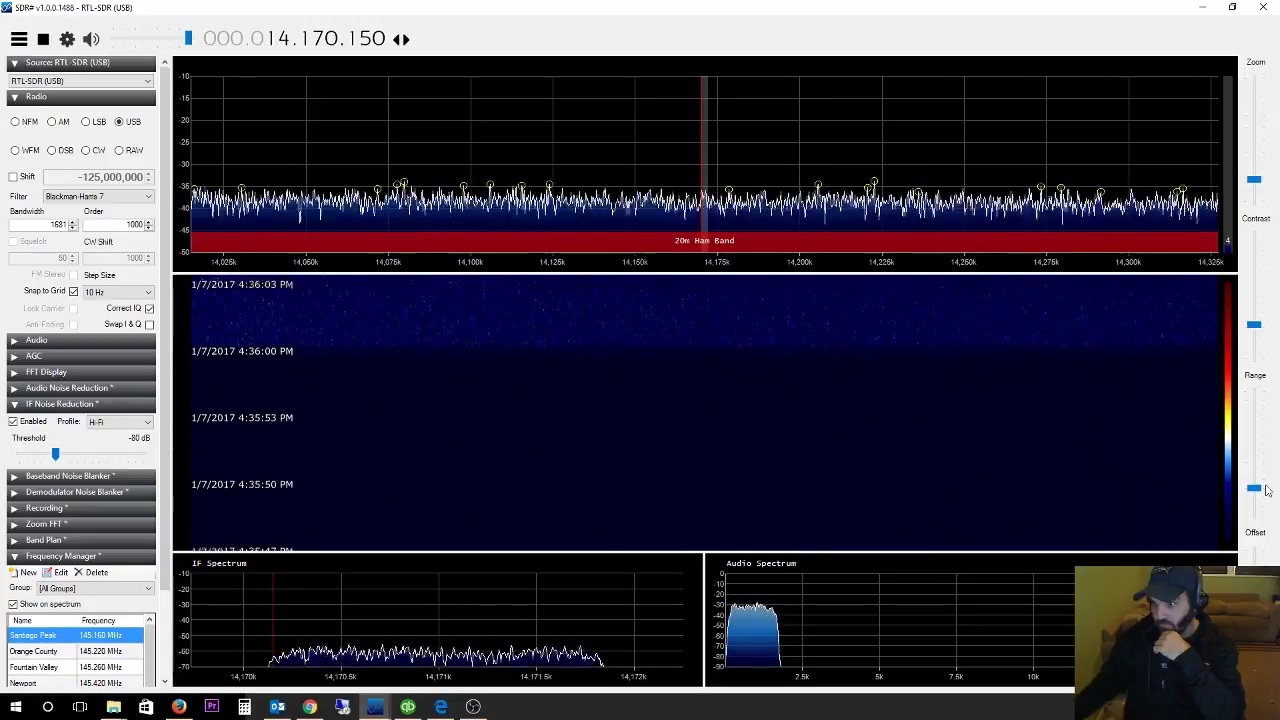
{"action": "mouse_move", "coordinate": [1254, 488]}
{"action": "left_mouse_down"}
{"action": "mouse_move", "coordinate": [1257, 502]}
{"action": "mouse_move", "coordinate": [1257, 491]}
{"action": "left_mouse_up"}
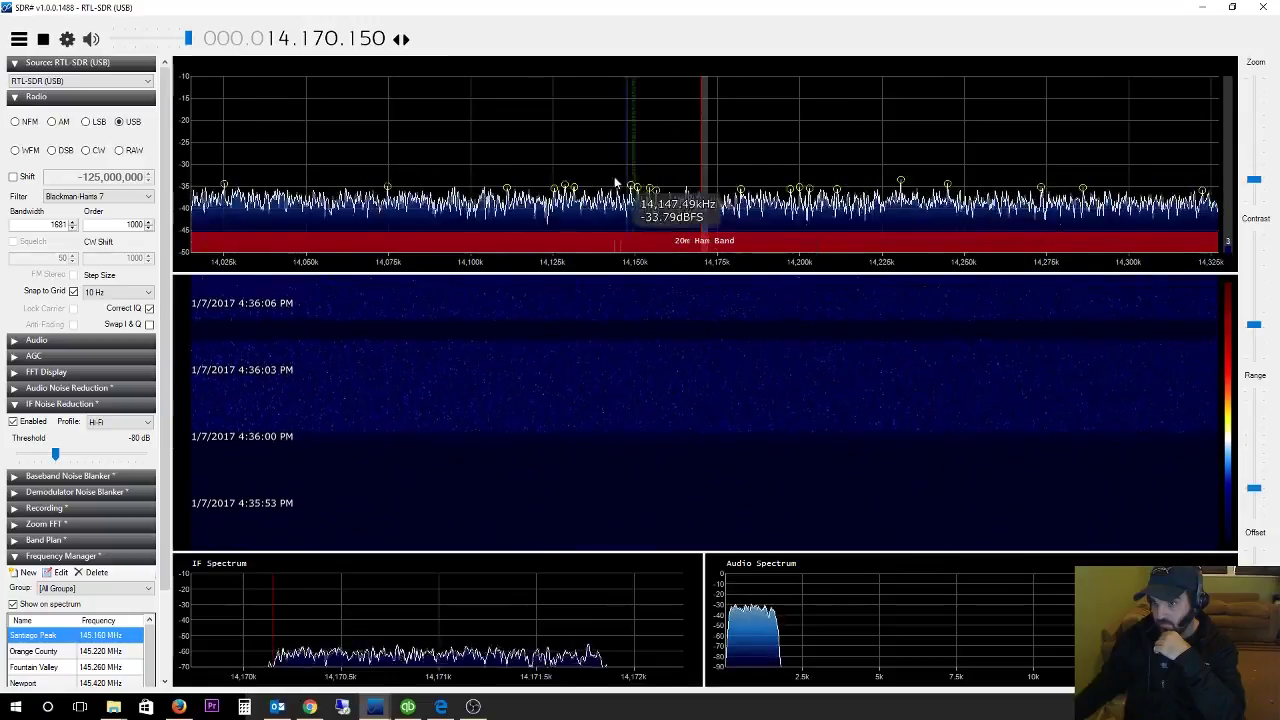
{"action": "left_click_drag", "start_coordinate": [613, 188], "coordinate": [508, 188]}
{"action": "left_click_drag", "start_coordinate": [742, 170], "coordinate": [358, 102]}
Raise the frequency to about 26.3 MHz and pan up into the CB band
{"action": "left_click", "coordinate": [271, 36]}
{"action": "left_click", "coordinate": [289, 36]}
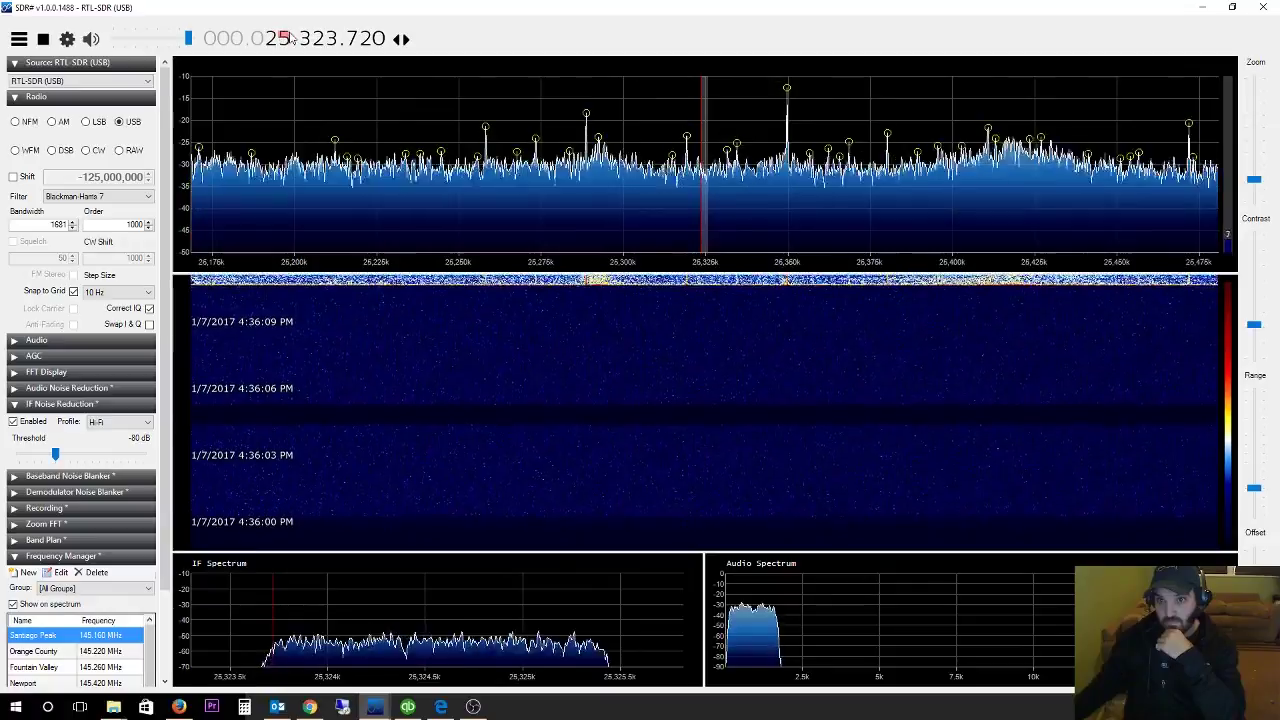
{"action": "left_click", "coordinate": [289, 36]}
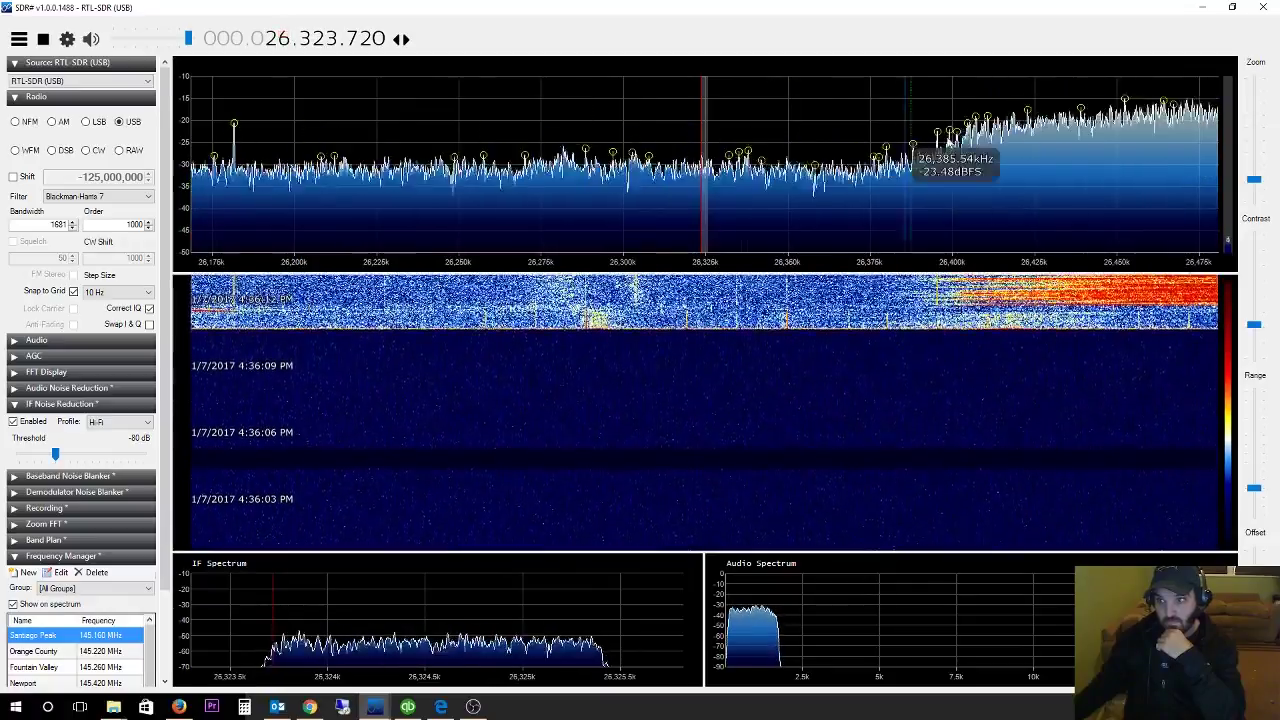
{"action": "left_click_drag", "start_coordinate": [905, 162], "coordinate": [517, 158]}
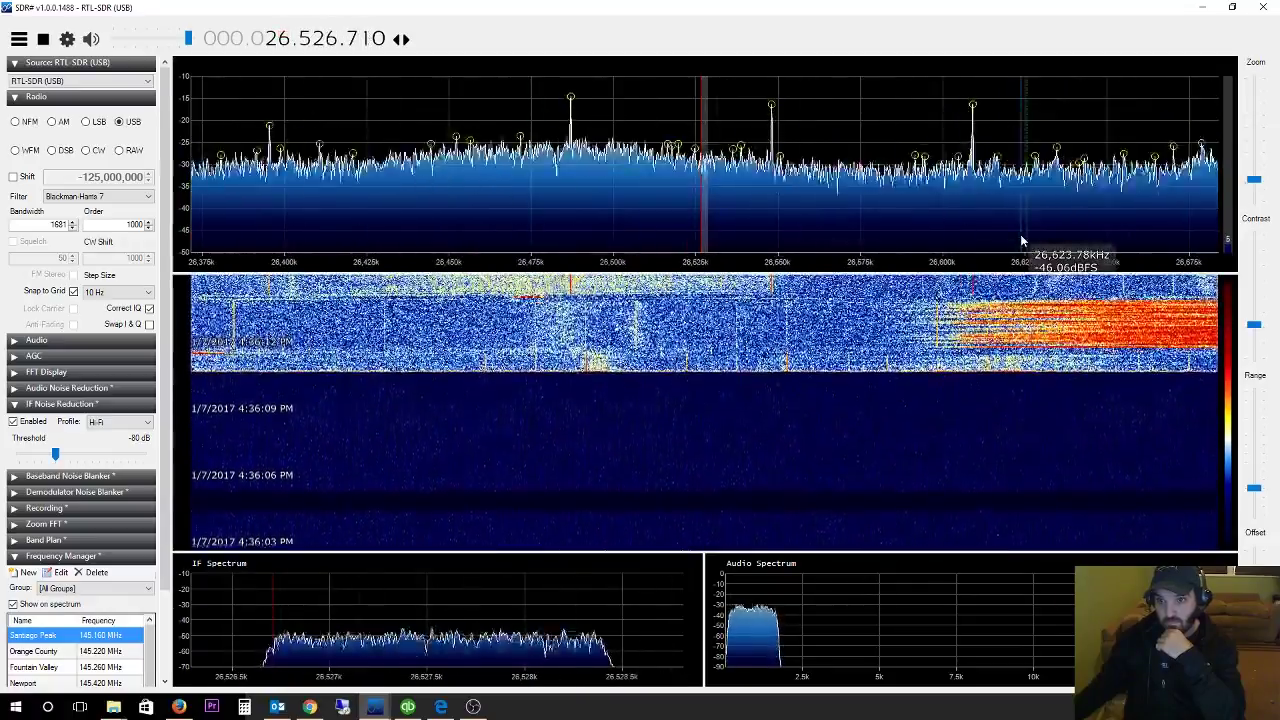
{"action": "left_click_drag", "start_coordinate": [1080, 246], "coordinate": [286, 191]}
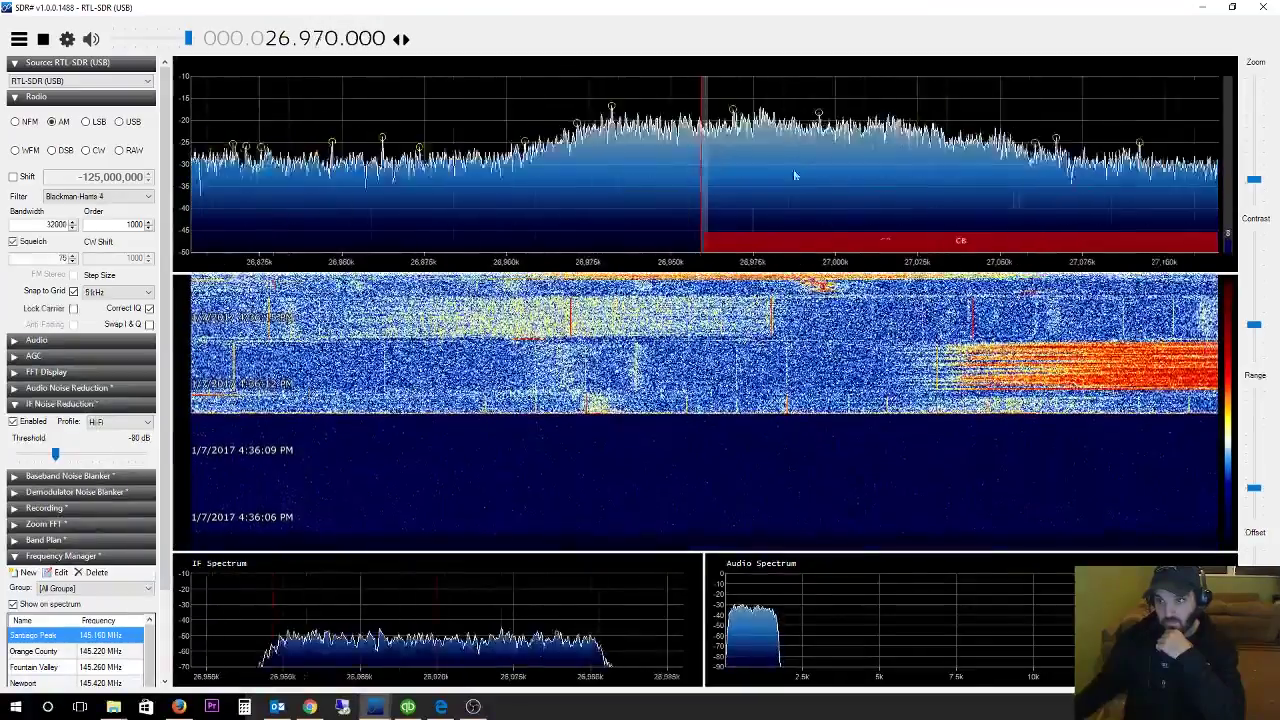
{"action": "left_click_drag", "start_coordinate": [794, 177], "coordinate": [371, 194]}
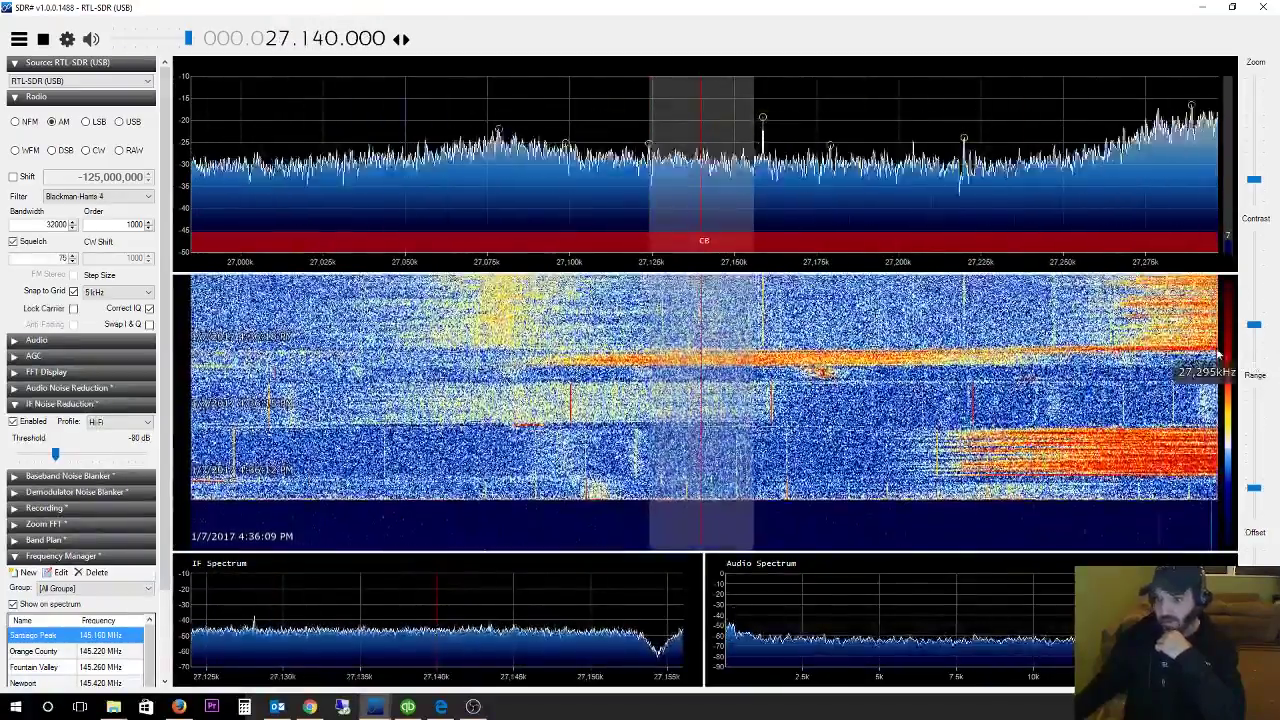
Tune to 27.355 MHz, shift the dB scale down, then settle on 27.295 MHz
{"action": "scroll", "coordinate": [943, 234], "scroll_direction": "up", "scroll_amount": 15}
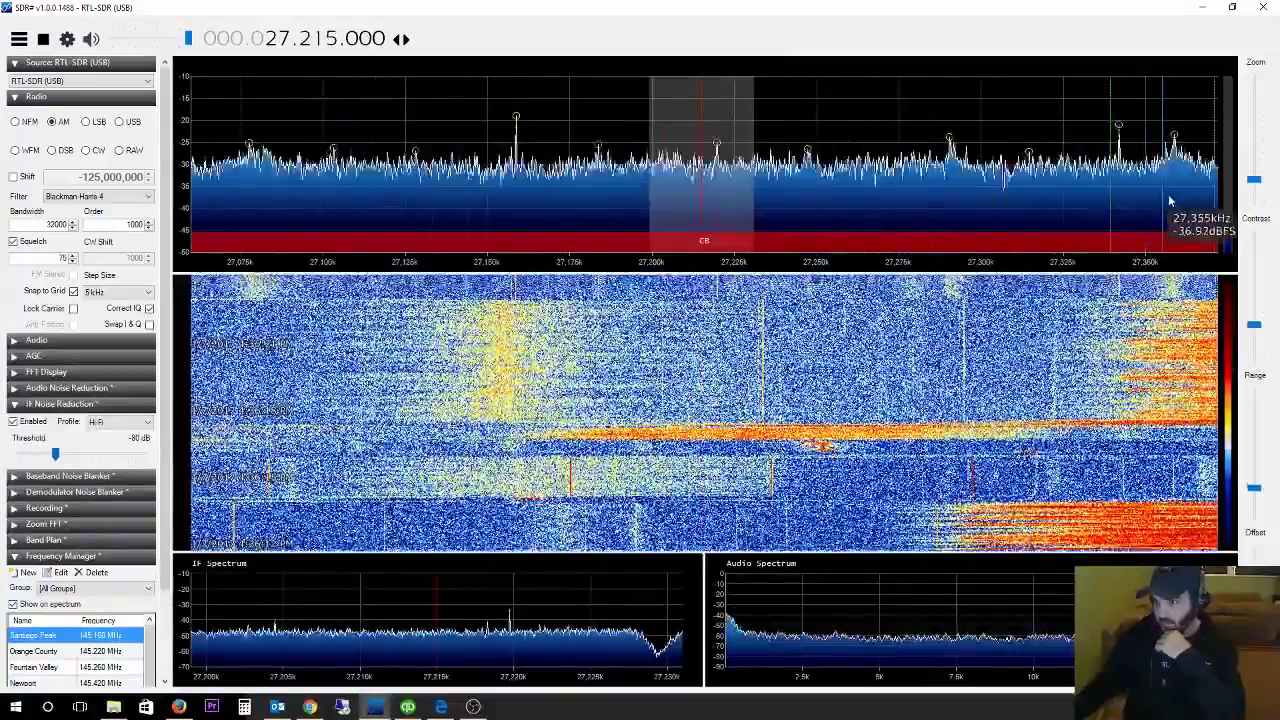
{"action": "left_click", "coordinate": [1155, 217]}
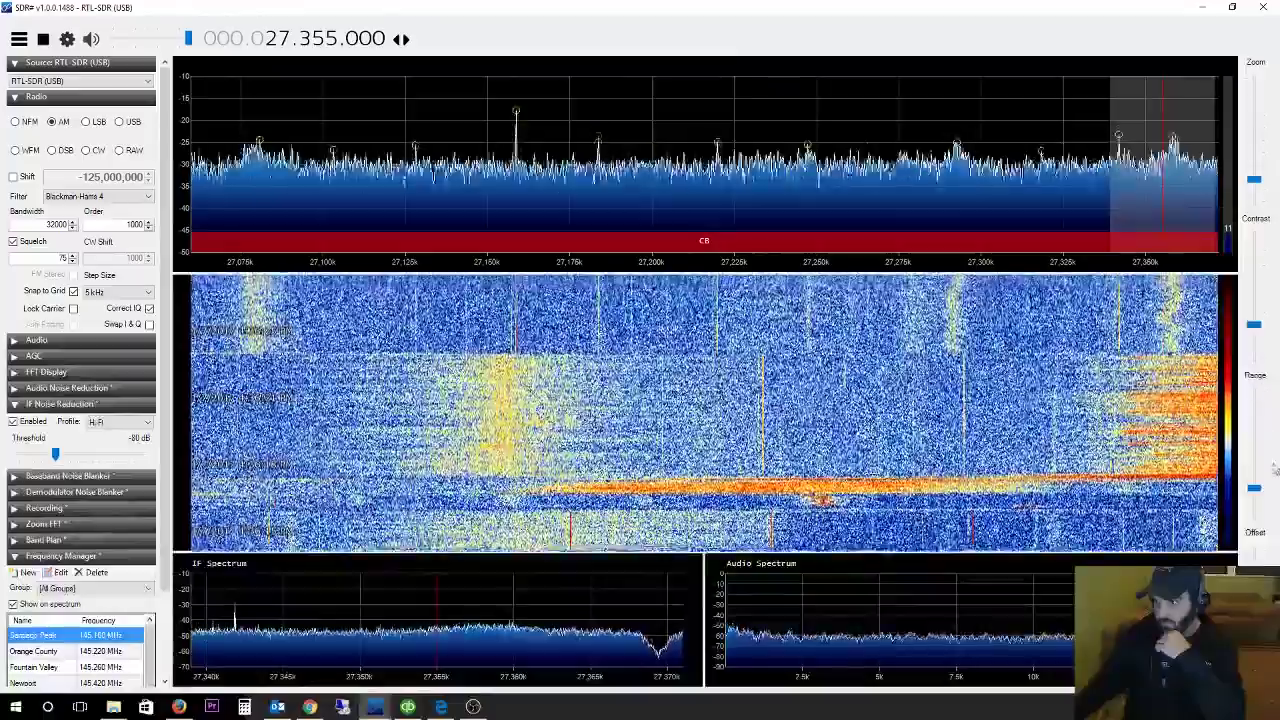
{"action": "mouse_move", "coordinate": [1254, 488]}
{"action": "left_mouse_down"}
{"action": "mouse_move", "coordinate": [1255, 512]}
{"action": "mouse_move", "coordinate": [1255, 497]}
{"action": "left_mouse_up"}
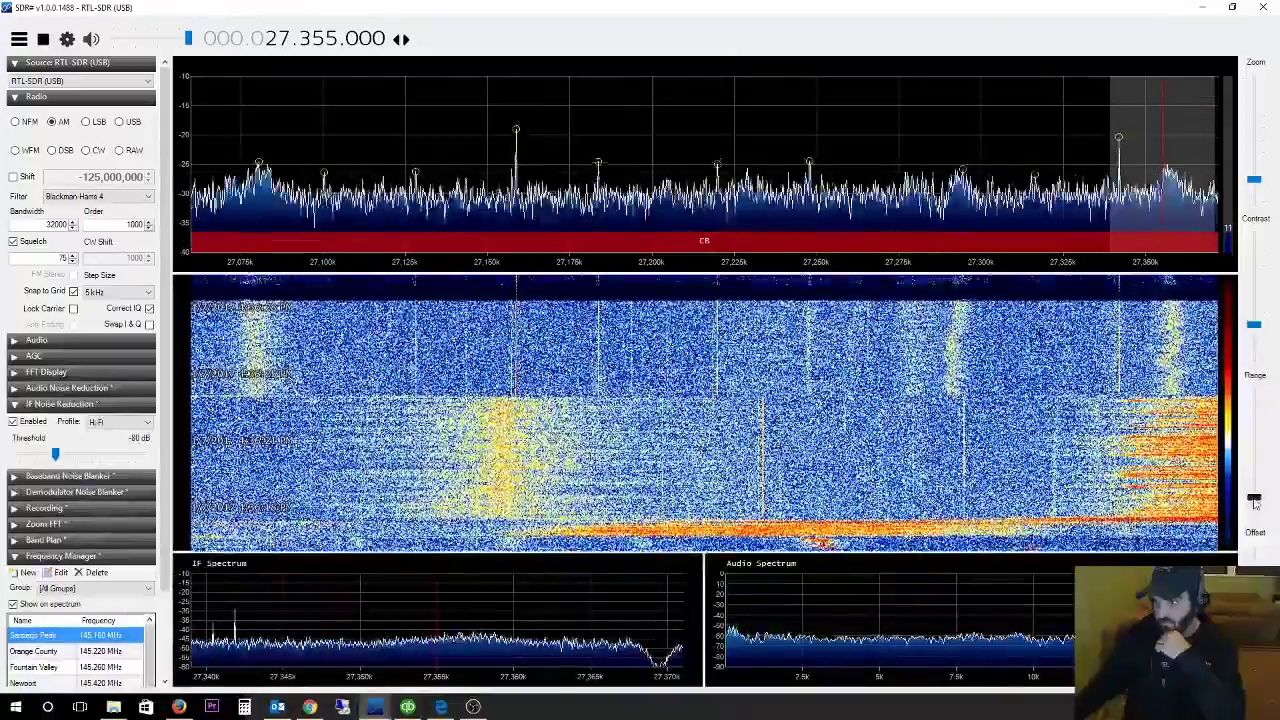
{"action": "left_click", "coordinate": [968, 214]}
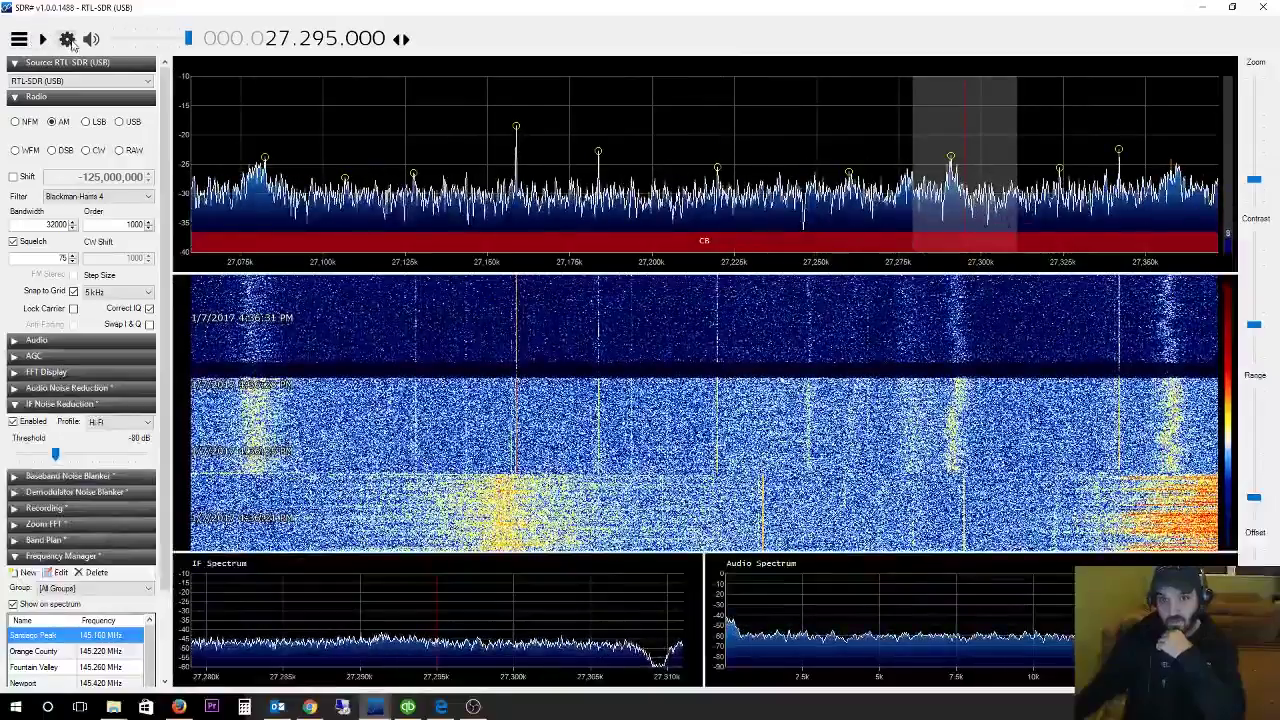
Stop the receiver, check the RTL-SDR device settings, and restart it
{"action": "left_click", "coordinate": [43, 38]}
{"action": "left_click", "coordinate": [67, 38]}
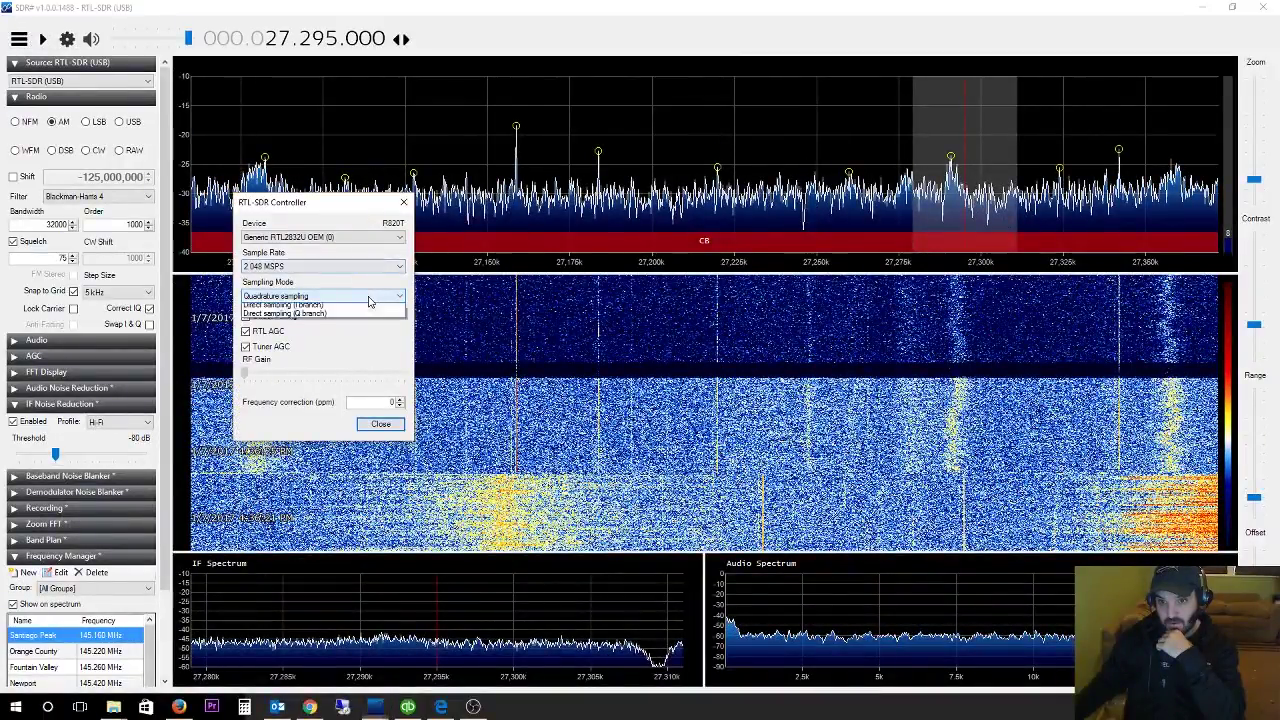
{"action": "left_click", "coordinate": [380, 427]}
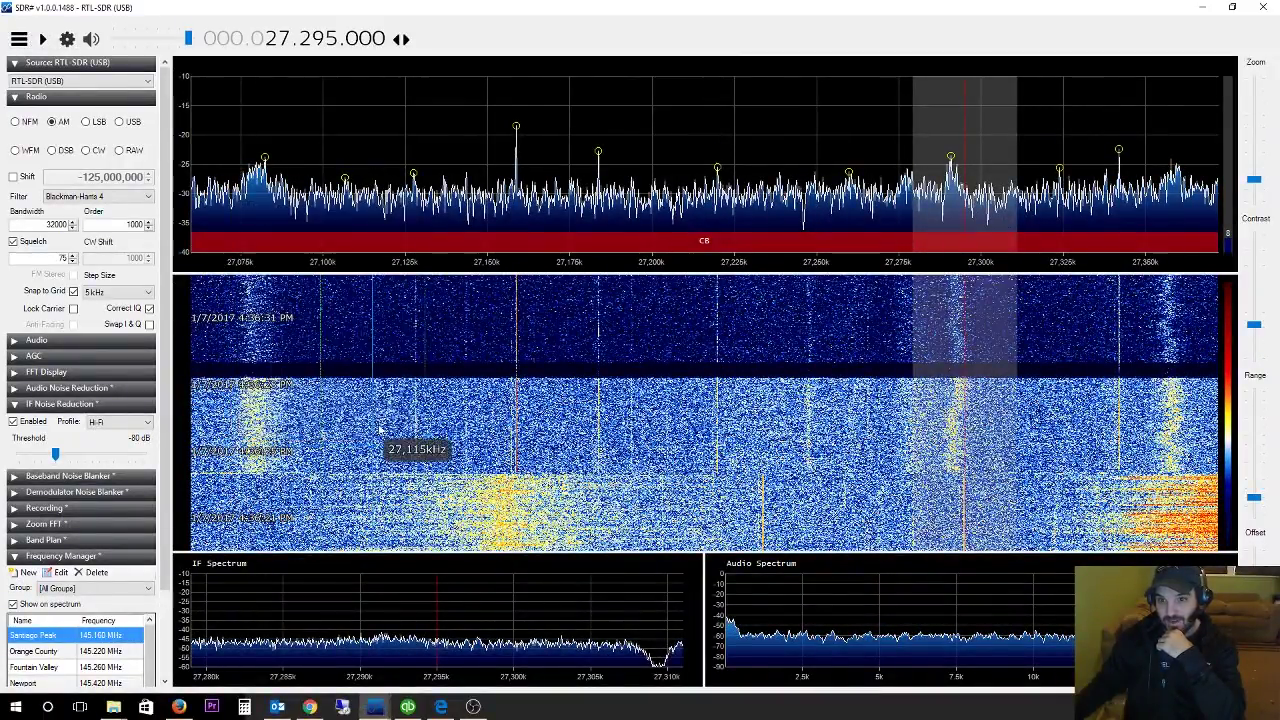
{"action": "left_click", "coordinate": [43, 38]}
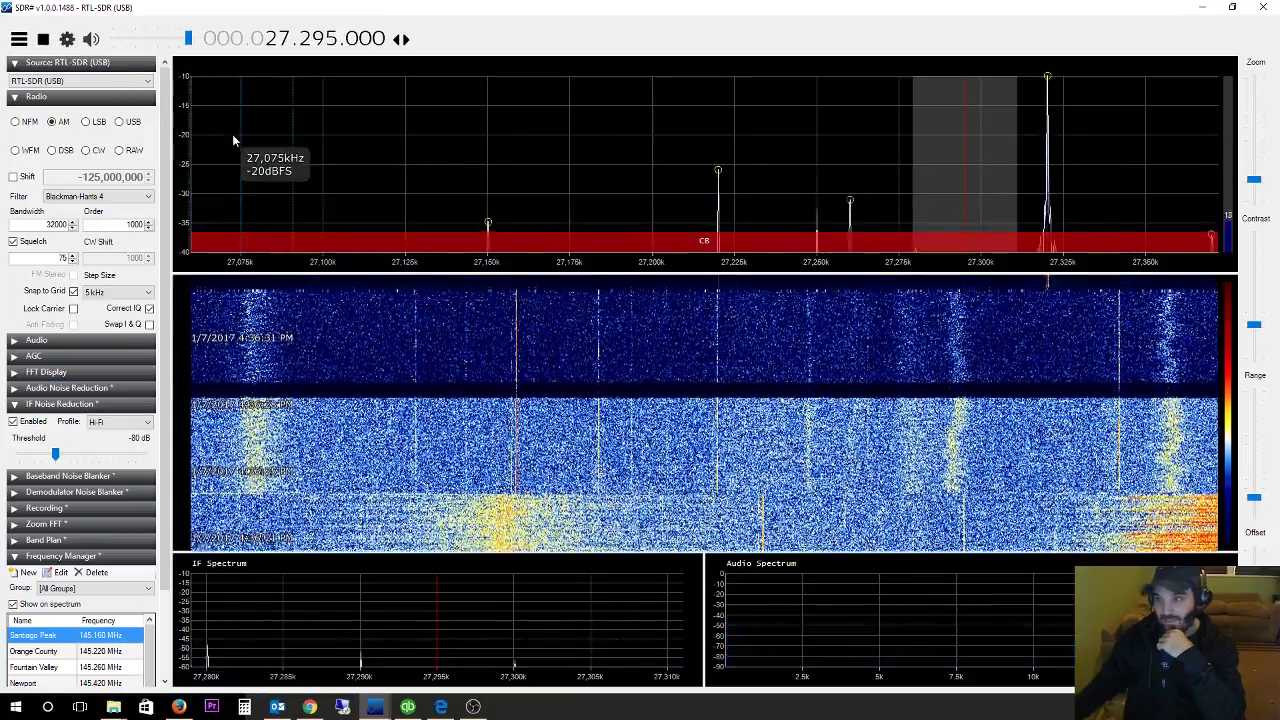
Tune to the 27.320 MHz peak, then down to about 27.160 and back up to 27.175 MHz
{"action": "left_click", "coordinate": [1052, 210]}
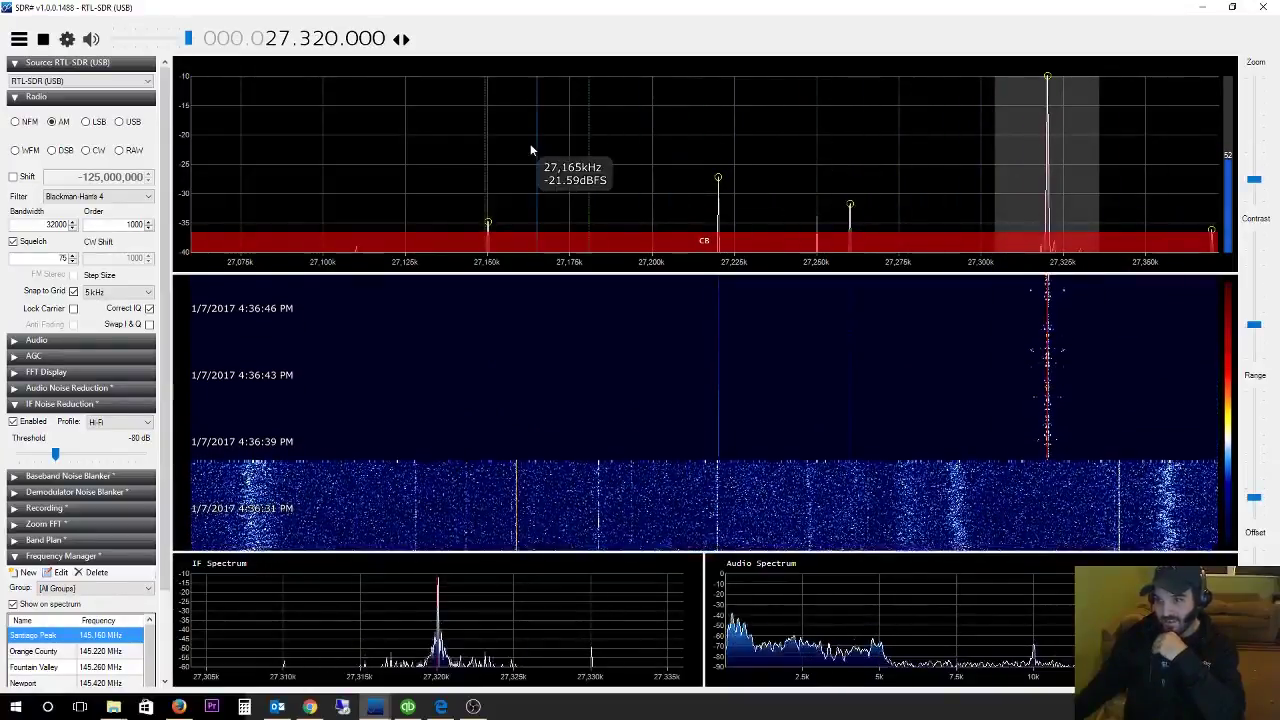
{"action": "left_click_drag", "start_coordinate": [530, 143], "coordinate": [706, 148]}
{"action": "left_click_drag", "start_coordinate": [564, 148], "coordinate": [894, 149]}
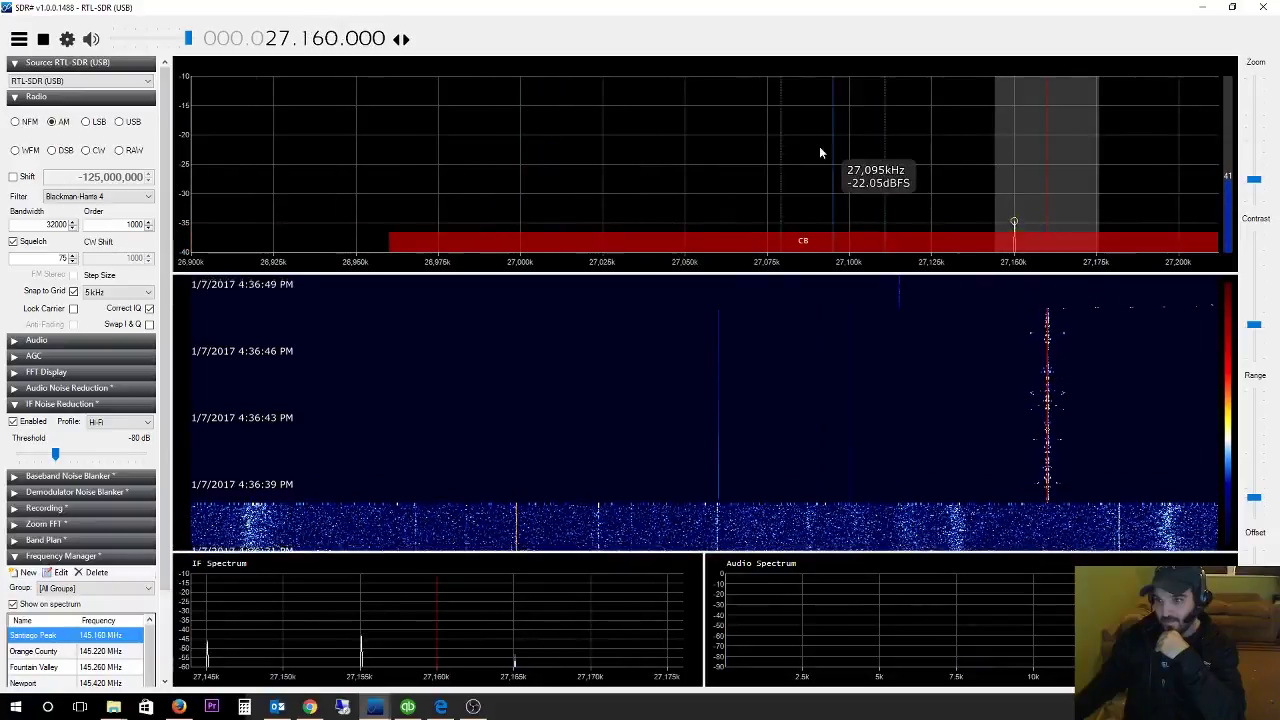
{"action": "left_click_drag", "start_coordinate": [614, 134], "coordinate": [522, 130]}
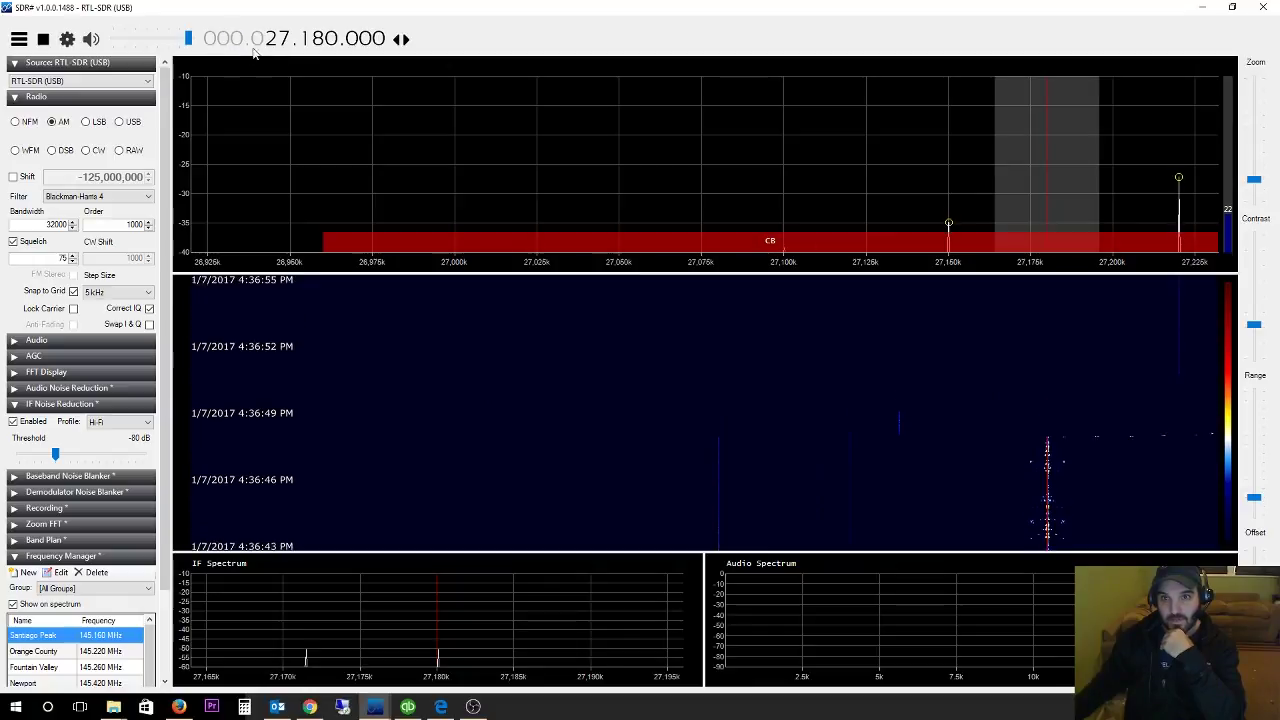
Scroll down to the 20m band, tune to 14.266 MHz, and widen the dB range
{"action": "scroll", "coordinate": [270, 45], "scroll_direction": "down", "scroll_amount": 1}
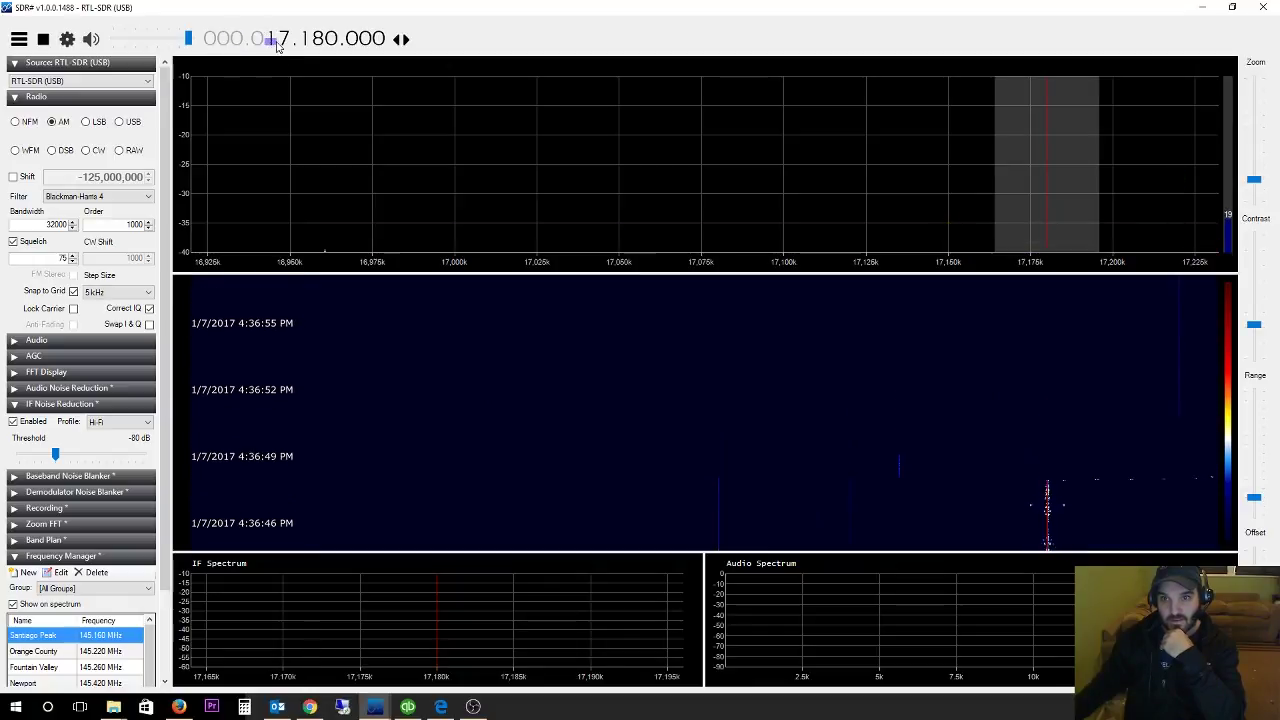
{"action": "scroll", "coordinate": [285, 40], "scroll_direction": "down", "scroll_amount": 1}
{"action": "scroll", "coordinate": [285, 40], "scroll_direction": "down", "scroll_amount": 1}
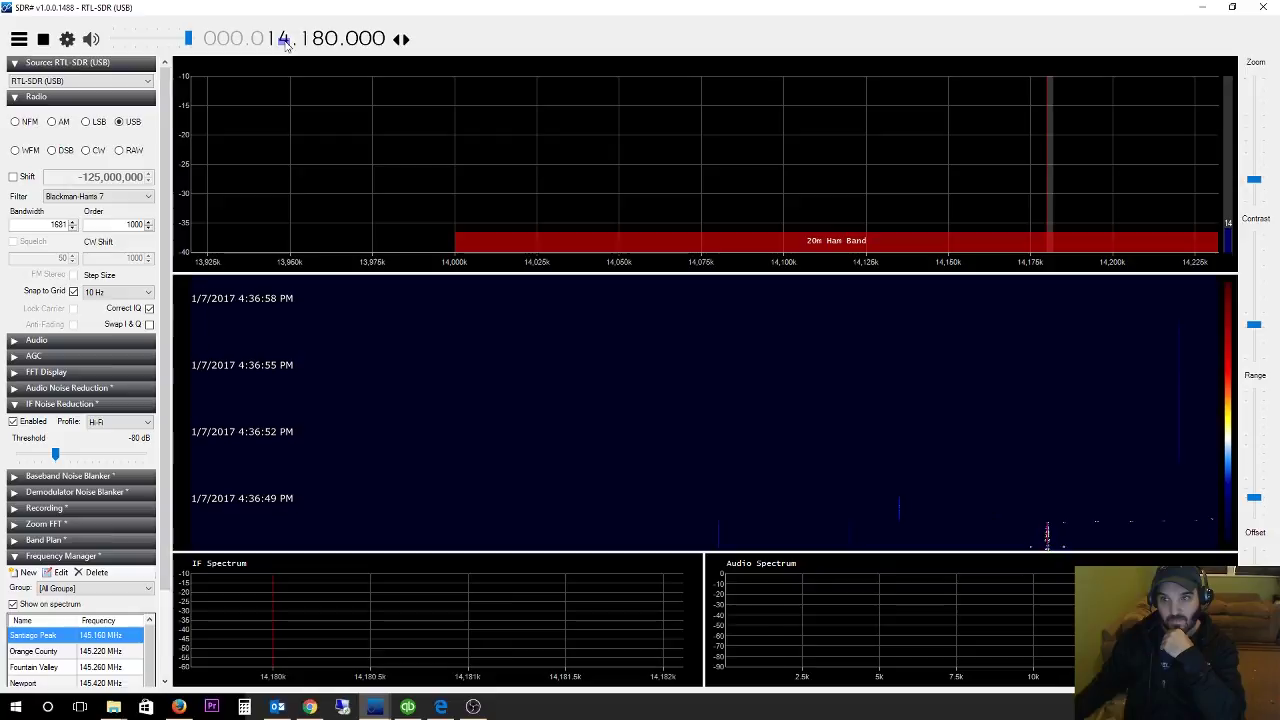
{"action": "left_click_drag", "start_coordinate": [820, 143], "coordinate": [609, 145]}
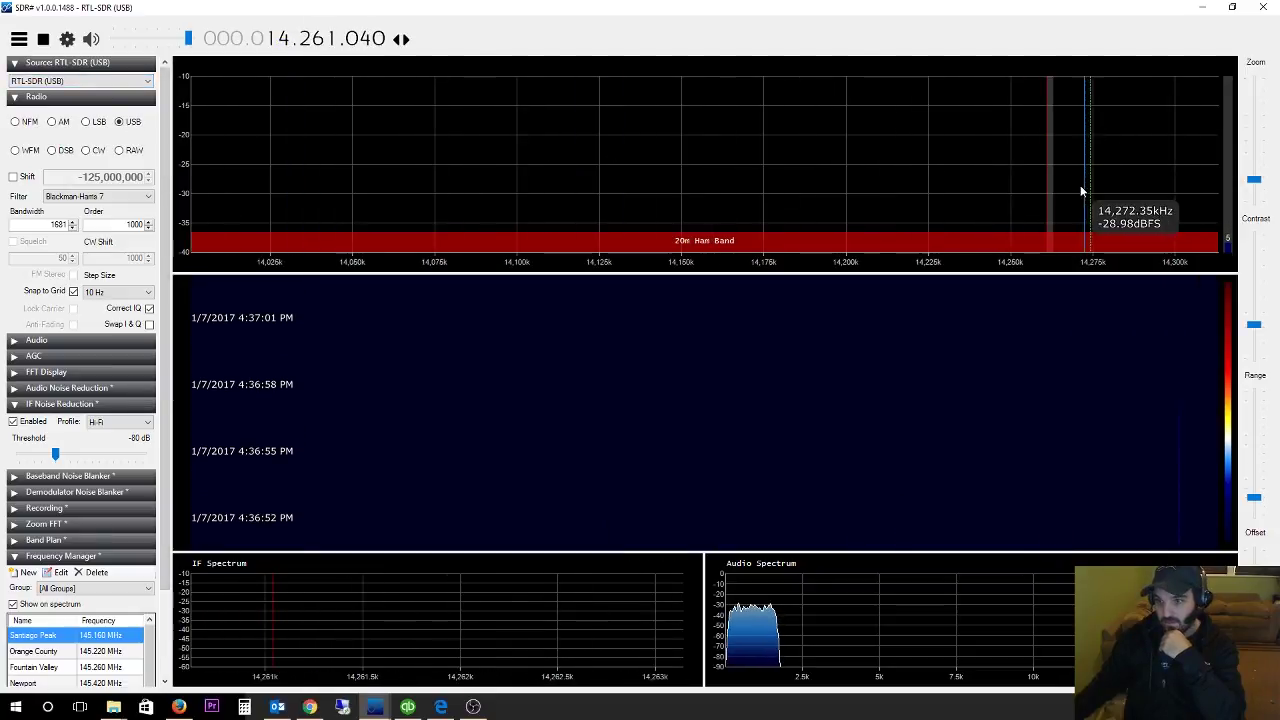
{"action": "left_click_drag", "start_coordinate": [1083, 177], "coordinate": [1066, 177]}
{"action": "left_click_drag", "start_coordinate": [1255, 499], "coordinate": [1252, 476]}
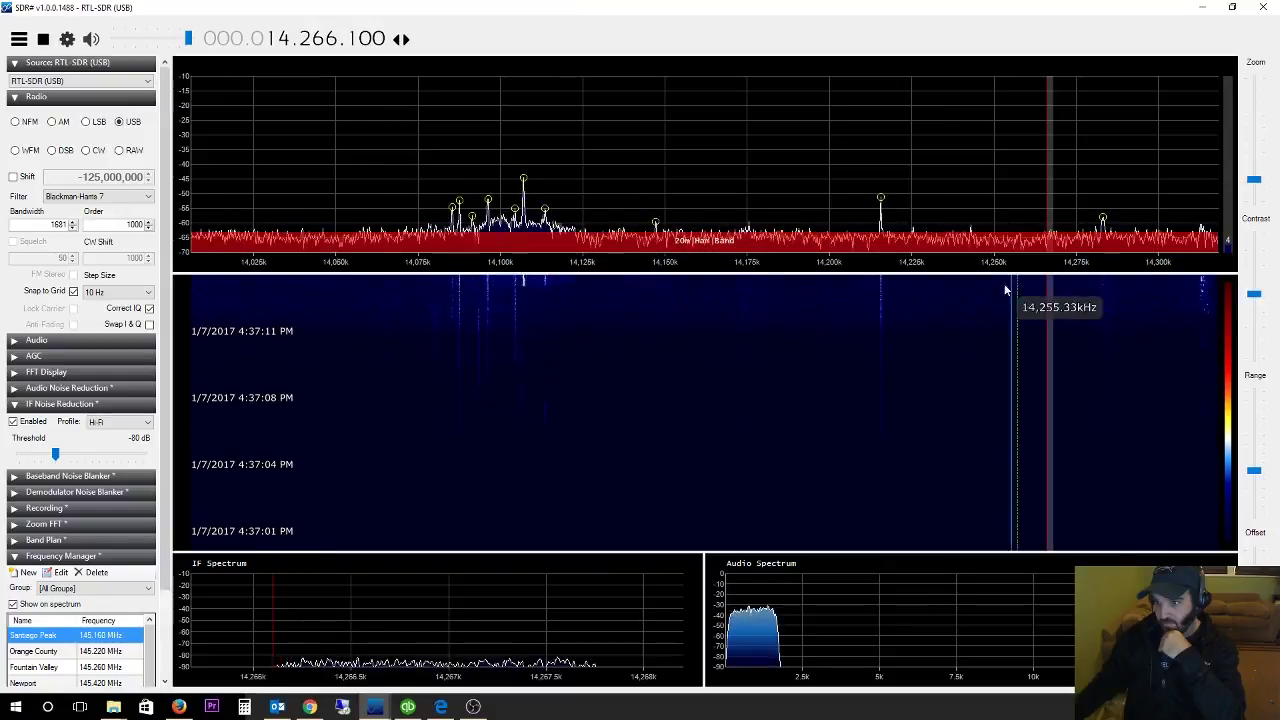
Tune to the 14.216 MHz signal, then to a spot near 14.312 MHz
{"action": "left_click", "coordinate": [883, 237]}
{"action": "scroll", "coordinate": [879, 243], "scroll_direction": "down", "scroll_amount": 2}
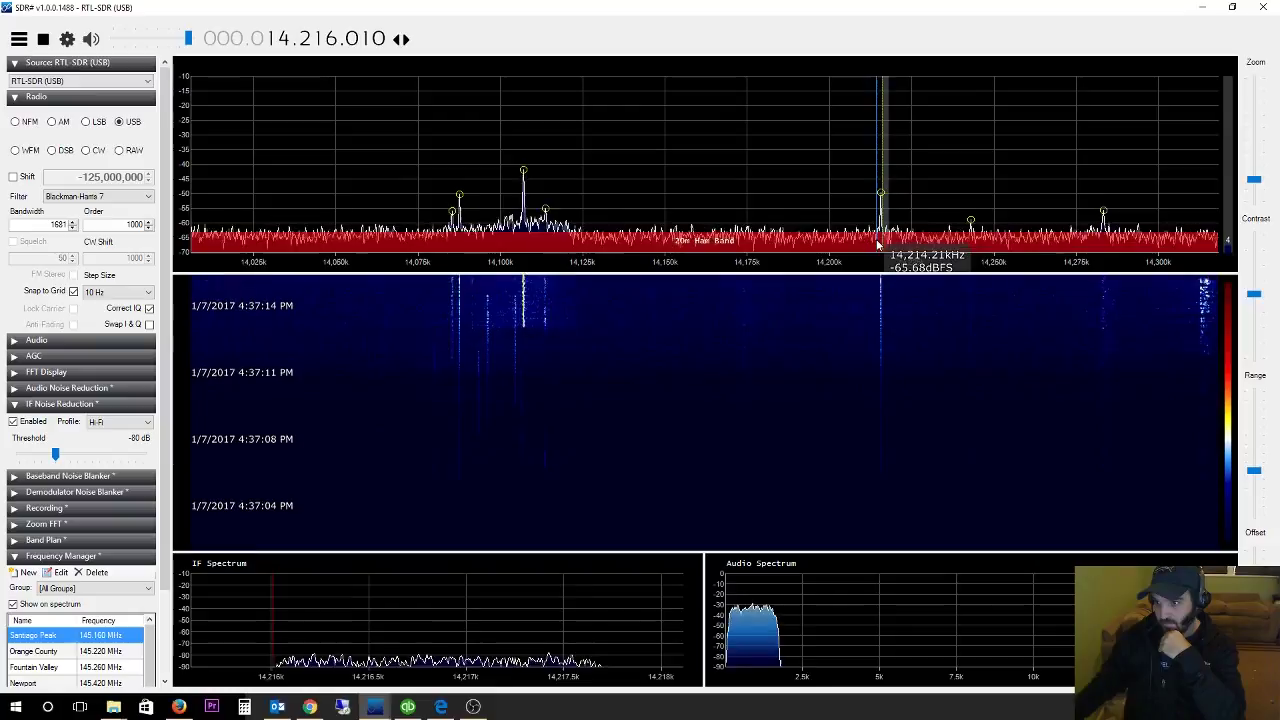
{"action": "scroll", "coordinate": [1208, 240], "scroll_direction": "up", "scroll_amount": 20}
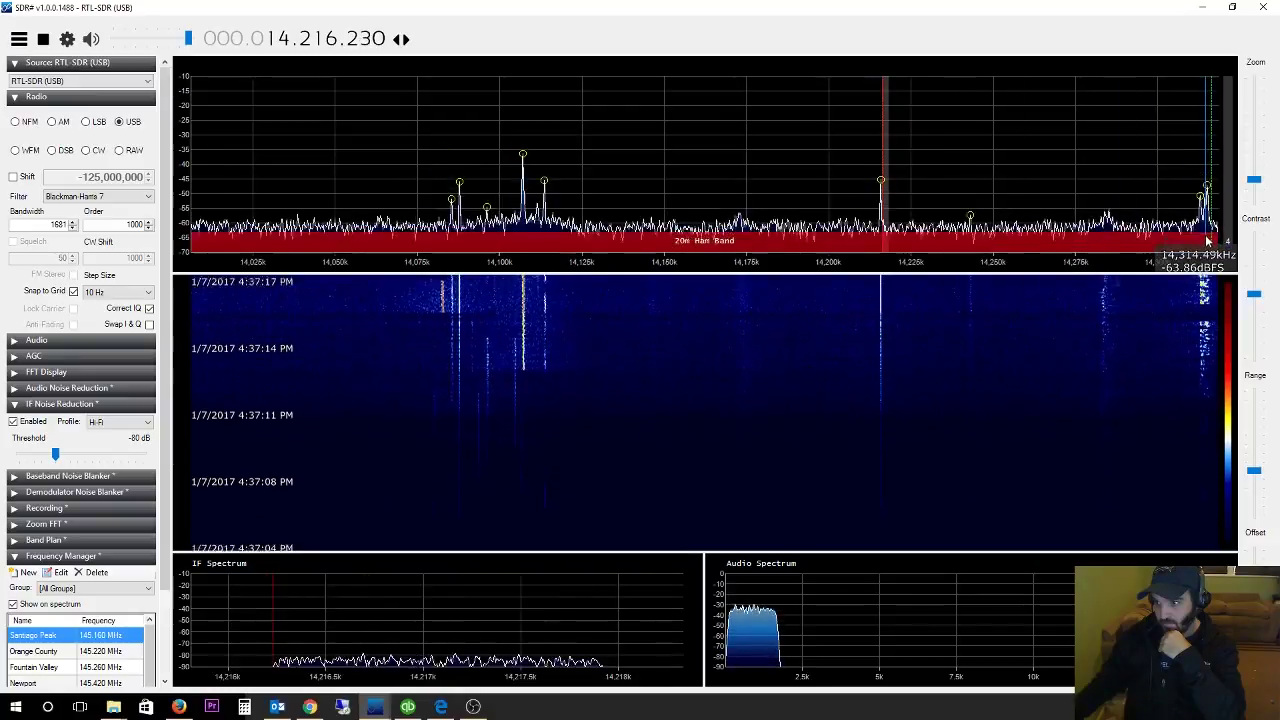
{"action": "scroll", "coordinate": [1212, 272], "scroll_direction": "down", "scroll_amount": 1}
{"action": "scroll", "coordinate": [1208, 262], "scroll_direction": "up", "scroll_amount": 5}
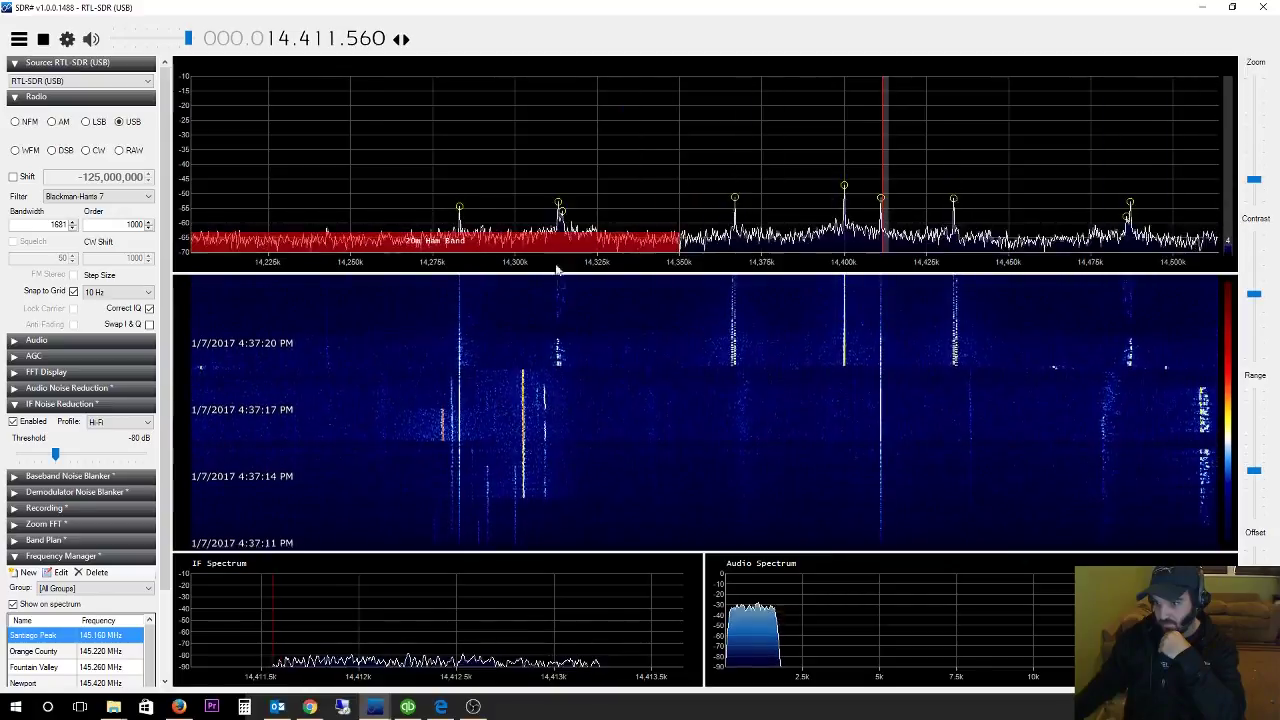
{"action": "left_click", "coordinate": [557, 216]}
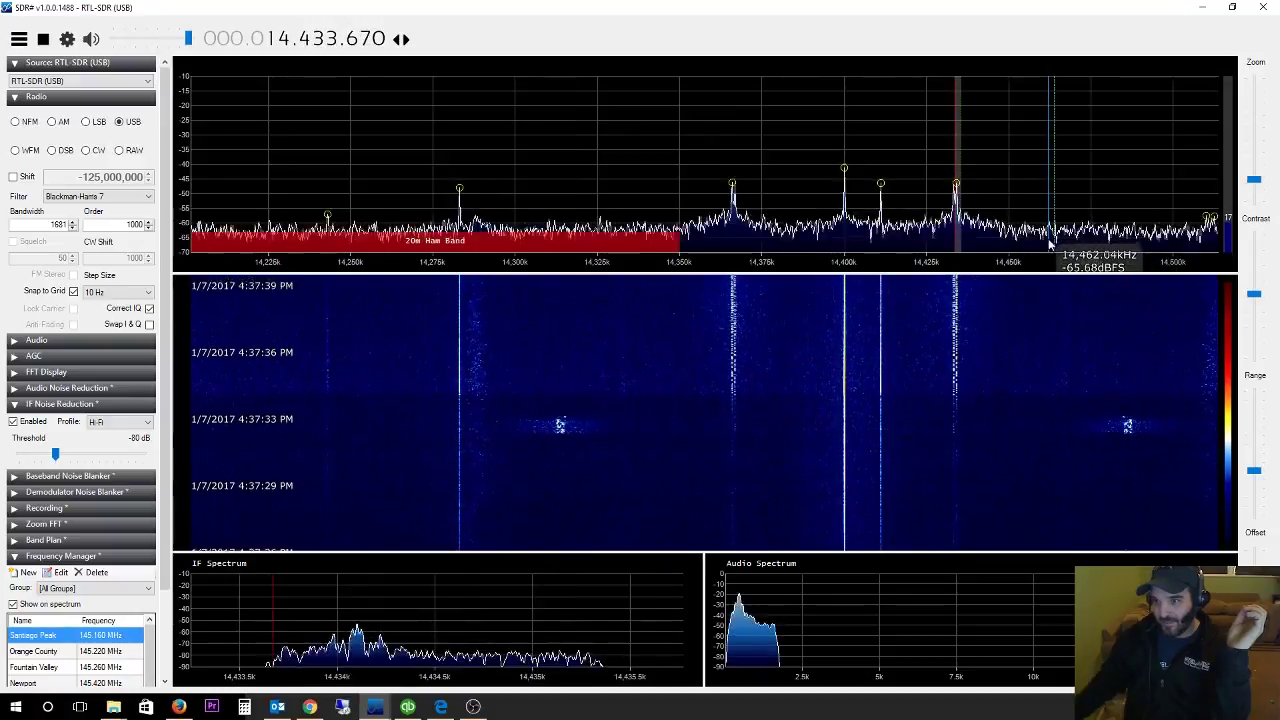
Sample signals at 14.366, 14.486, 14.281, 14.291, 14.283 and 14.364 MHz
{"action": "left_click", "coordinate": [734, 226]}
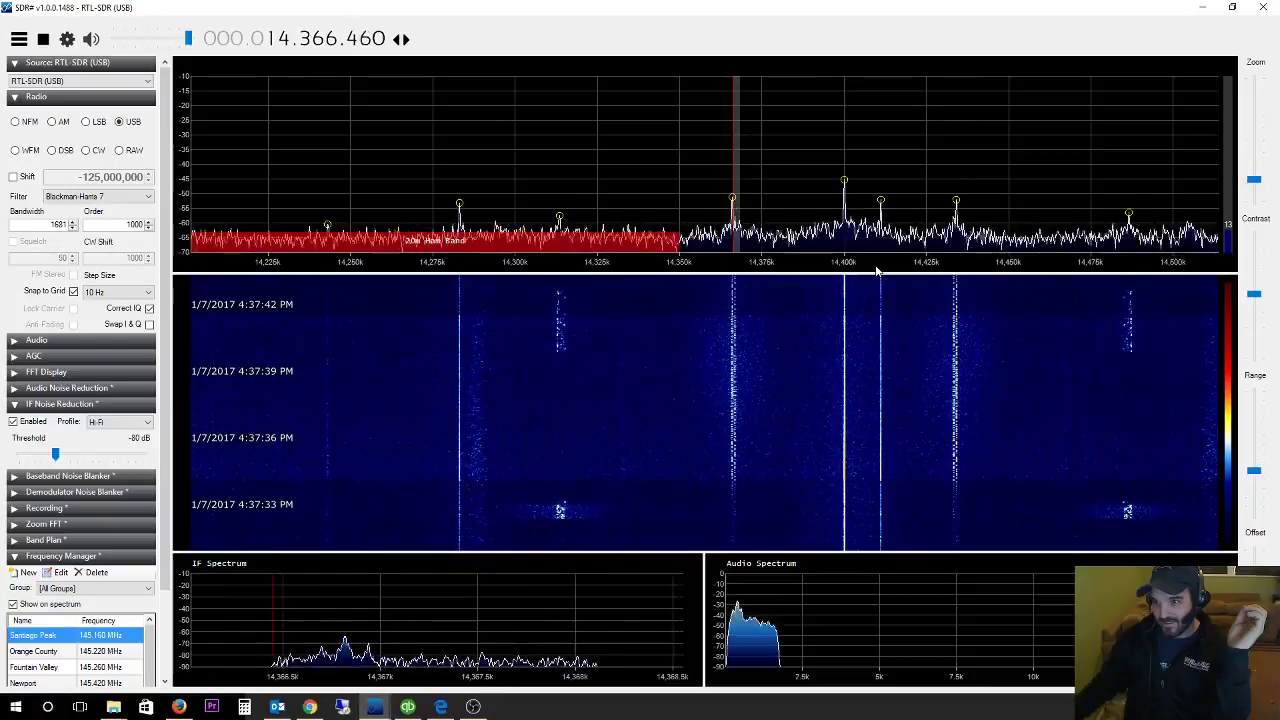
{"action": "left_click", "coordinate": [1131, 233]}
{"action": "scroll", "coordinate": [1202, 277], "scroll_direction": "down", "scroll_amount": 7}
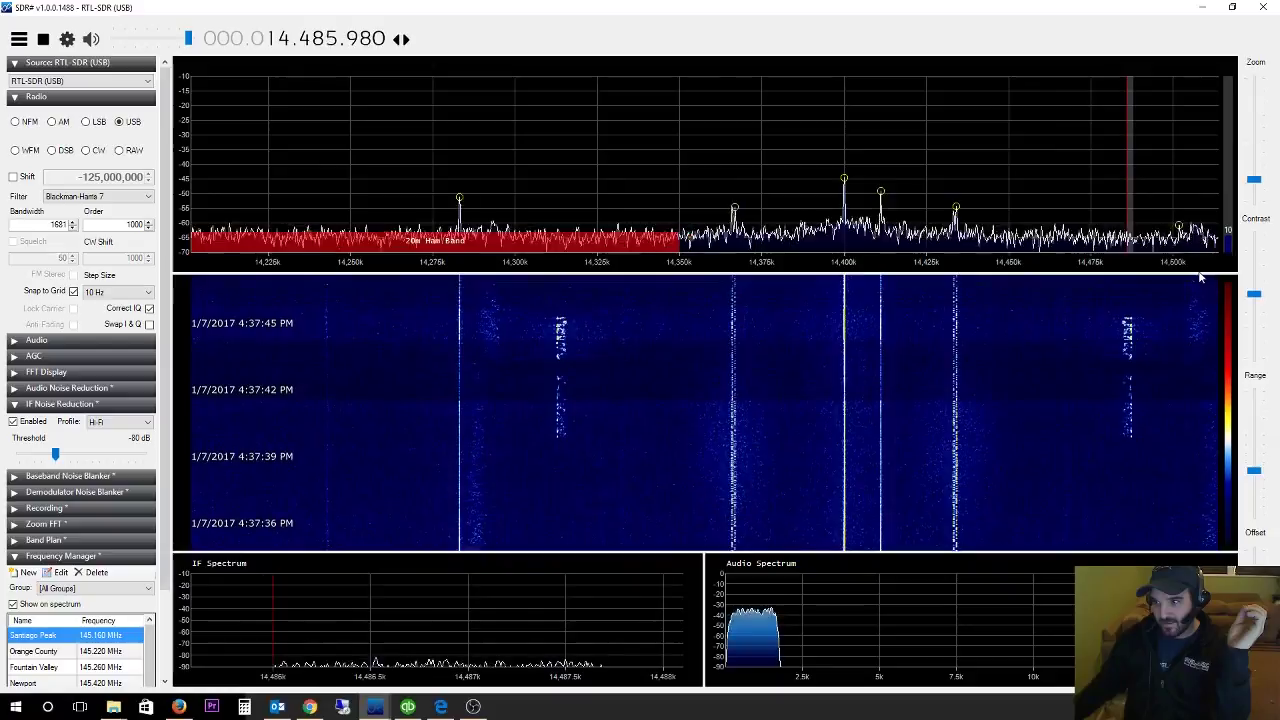
{"action": "left_click", "coordinate": [455, 197]}
{"action": "left_click", "coordinate": [487, 203]}
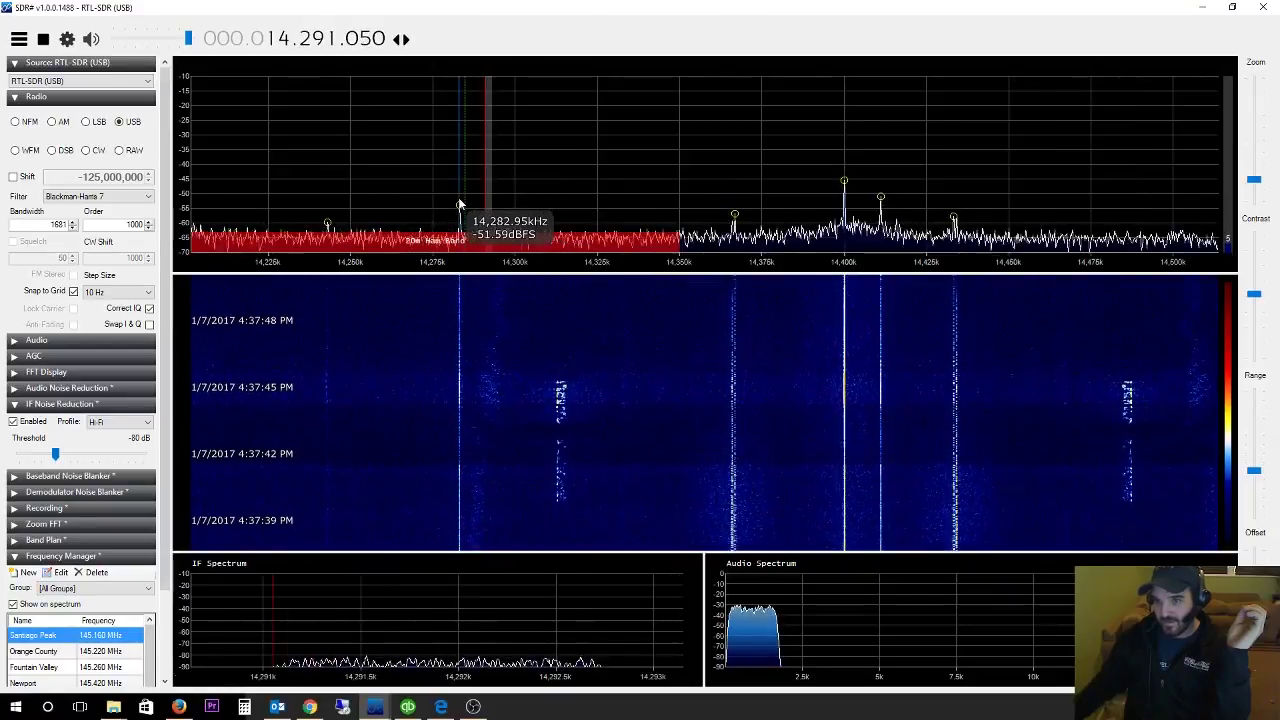
{"action": "left_click", "coordinate": [459, 205]}
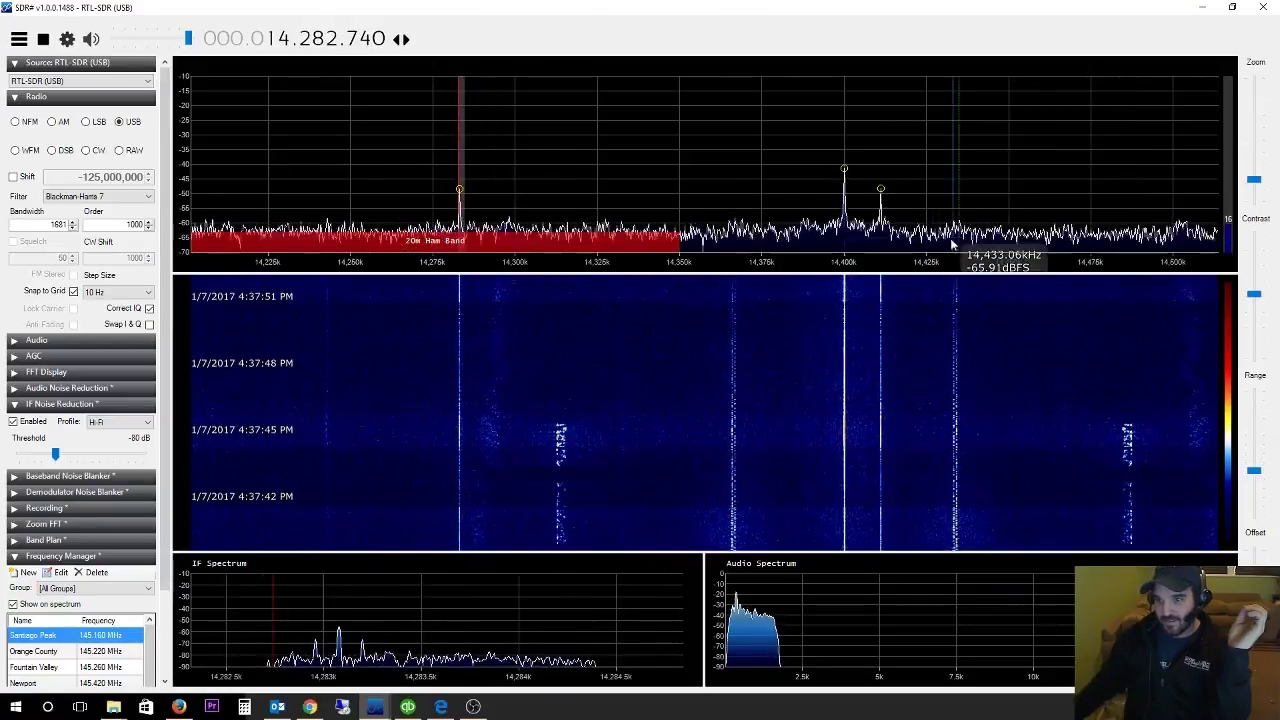
{"action": "left_click", "coordinate": [729, 238]}
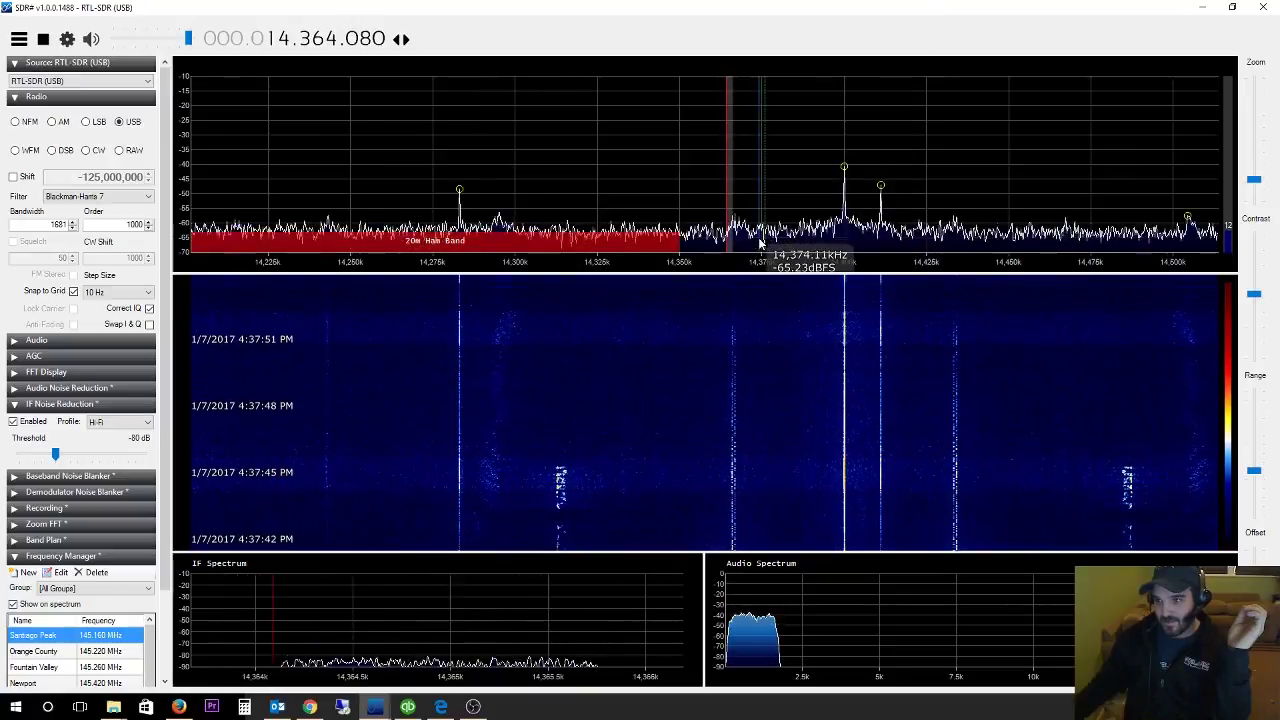
Tune to 14.434 MHz, return to about 14.313 MHz, and stop the radio
{"action": "scroll", "coordinate": [760, 243], "scroll_direction": "up", "scroll_amount": 20}
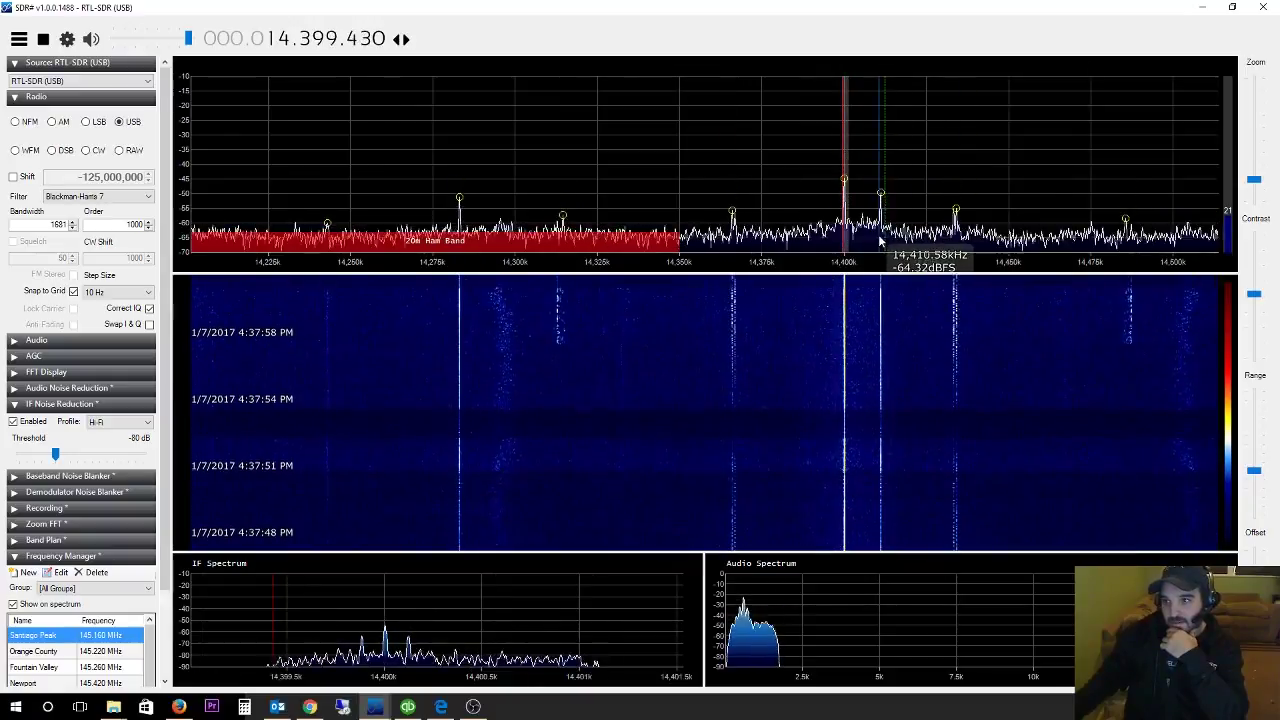
{"action": "left_click", "coordinate": [957, 245]}
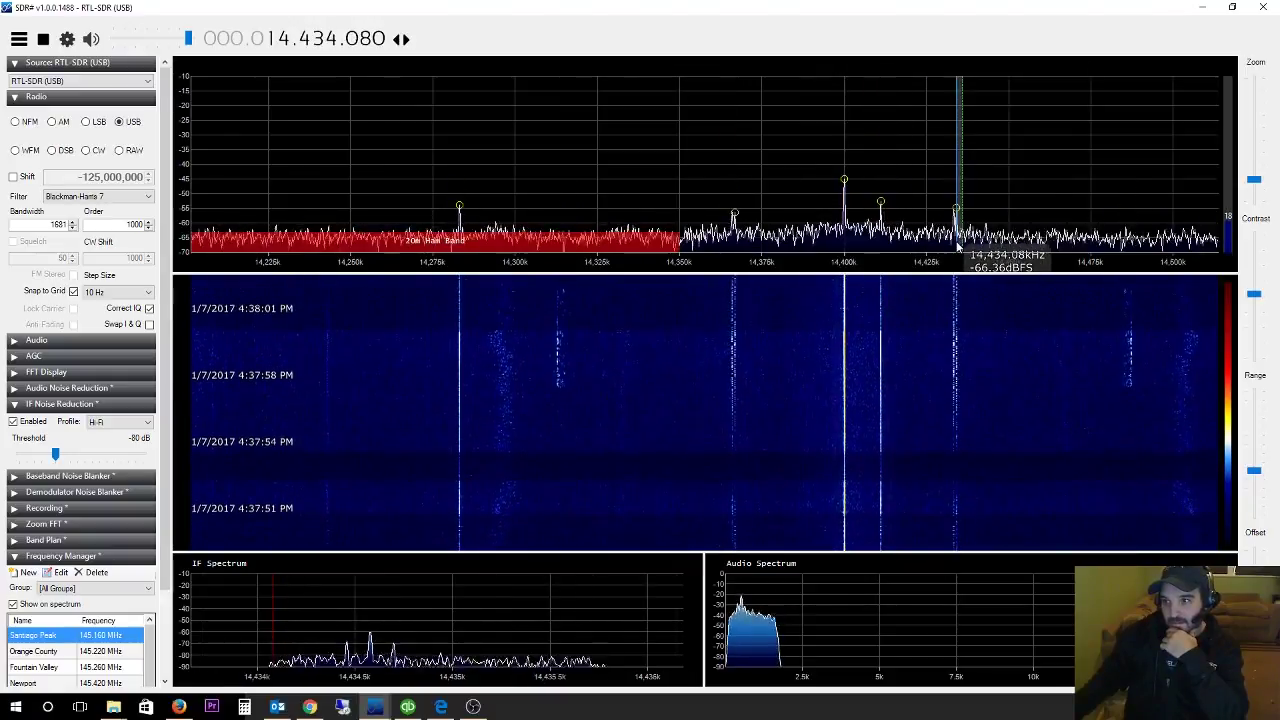
{"action": "scroll", "coordinate": [994, 266], "scroll_direction": "down", "scroll_amount": 5}
{"action": "left_click", "coordinate": [556, 224]}
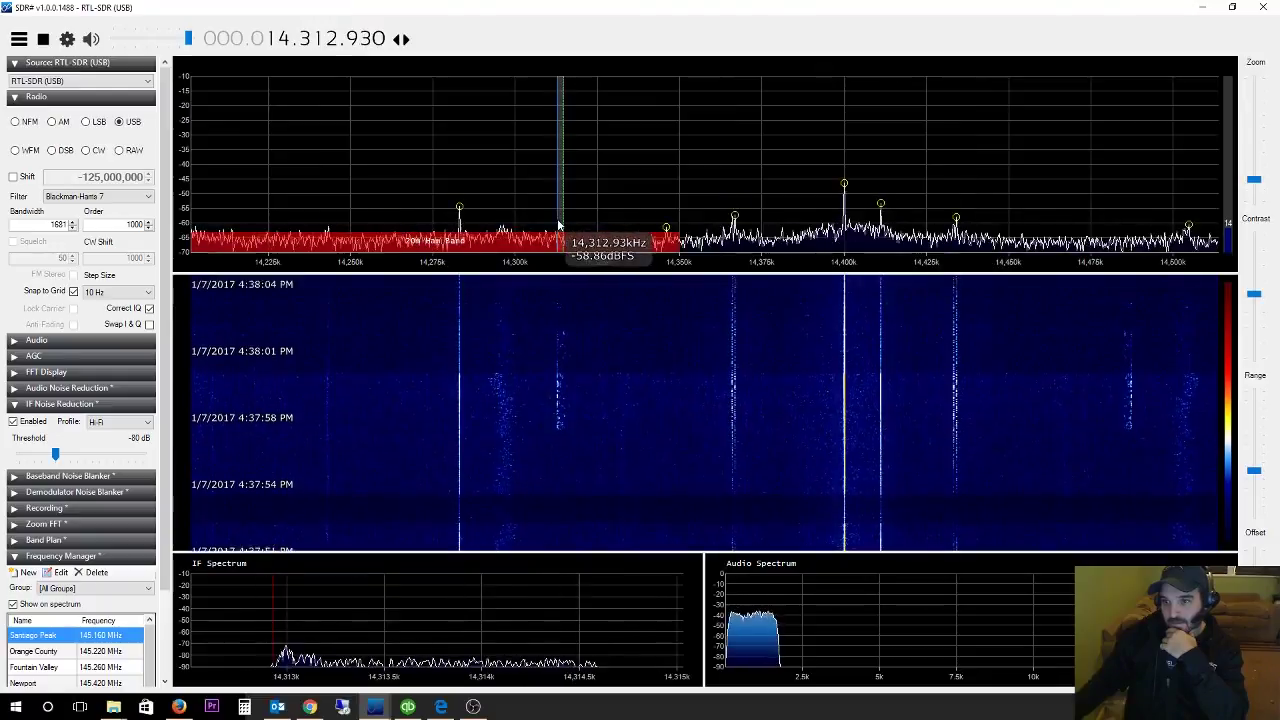
{"action": "scroll", "coordinate": [677, 250], "scroll_direction": "down", "scroll_amount": 12}
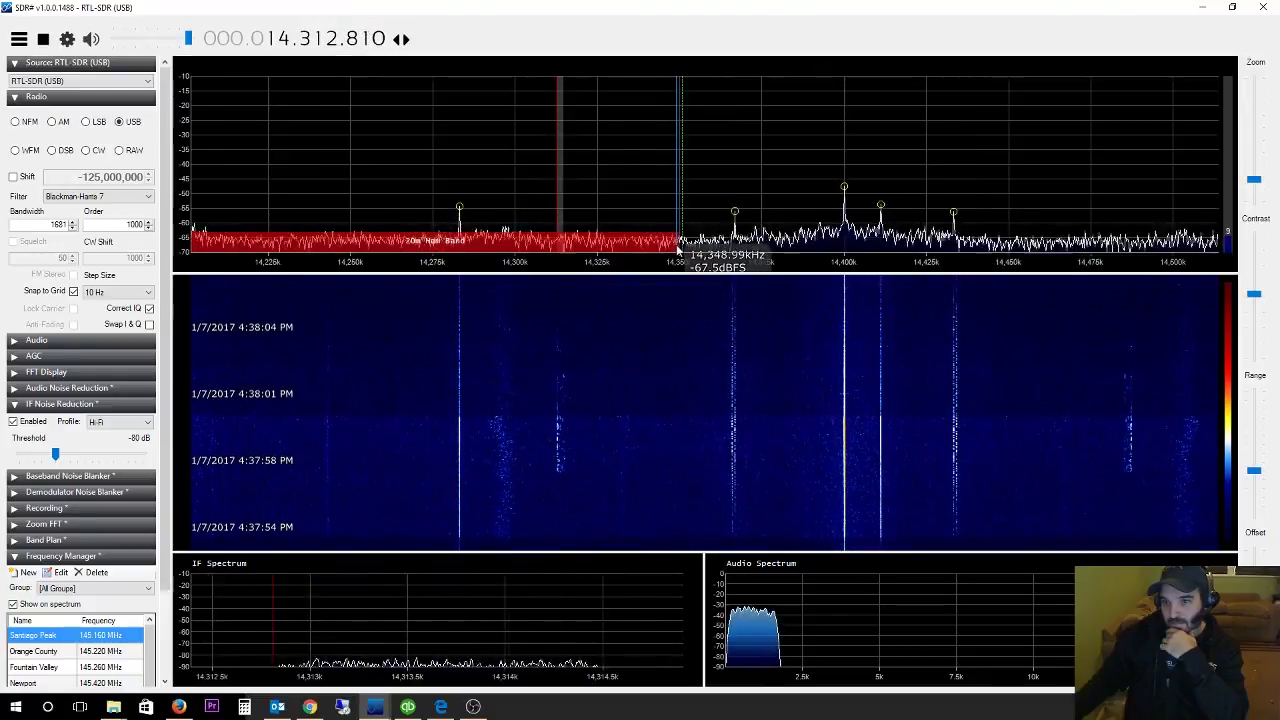
{"action": "scroll", "coordinate": [677, 250], "scroll_direction": "down", "scroll_amount": 8}
{"action": "left_click", "coordinate": [42, 40]}
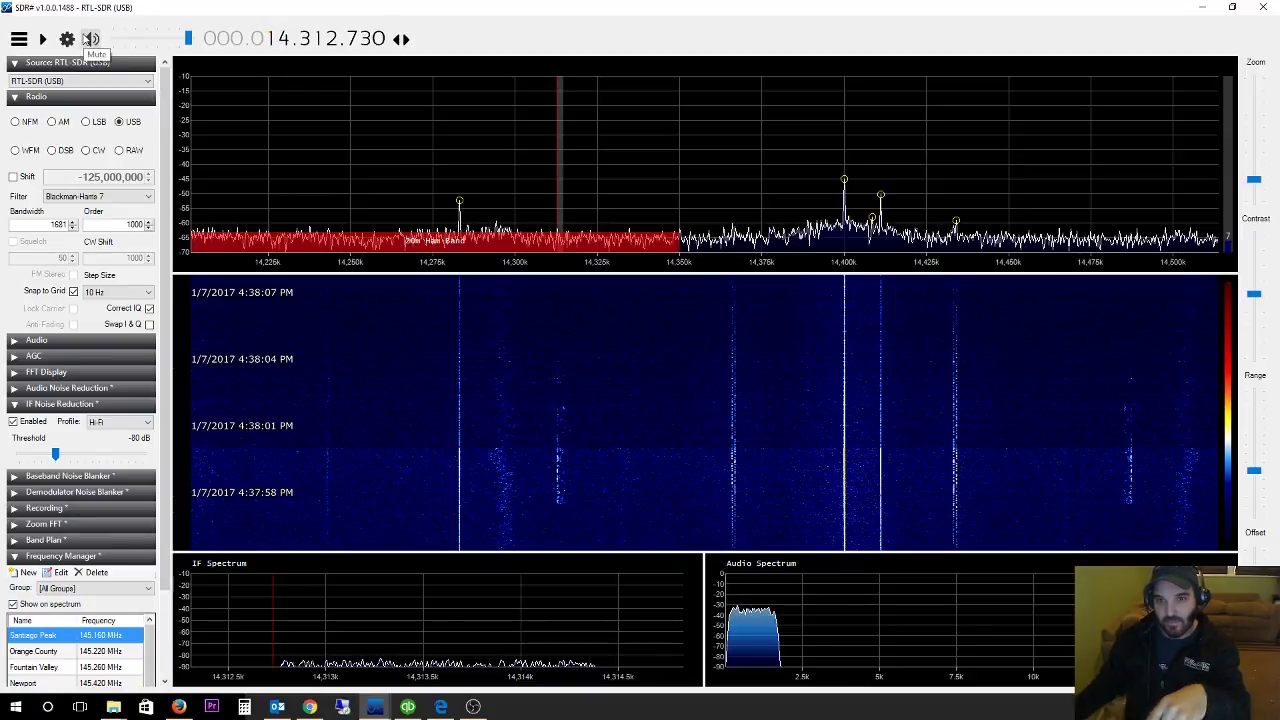
Set the RTL-SDR sampling mode to Quadrature sampling
{"action": "left_click", "coordinate": [67, 38]}
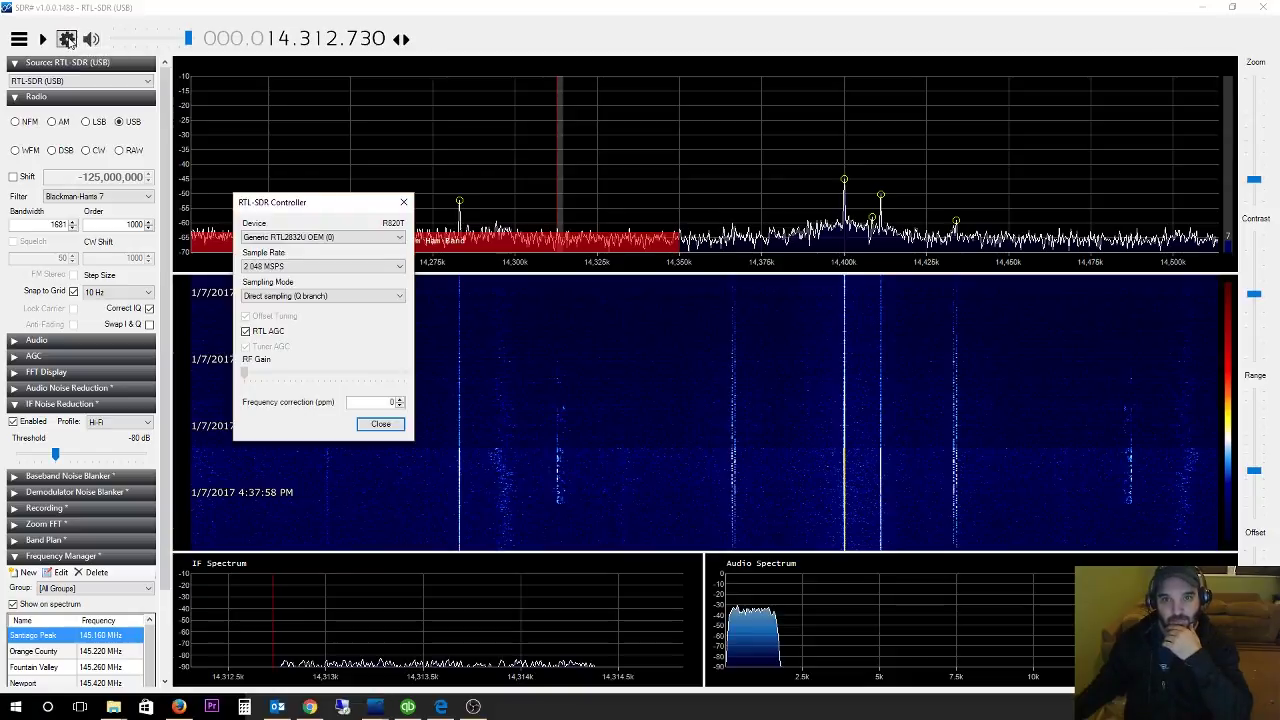
{"action": "left_click", "coordinate": [354, 297]}
{"action": "left_click", "coordinate": [358, 308]}
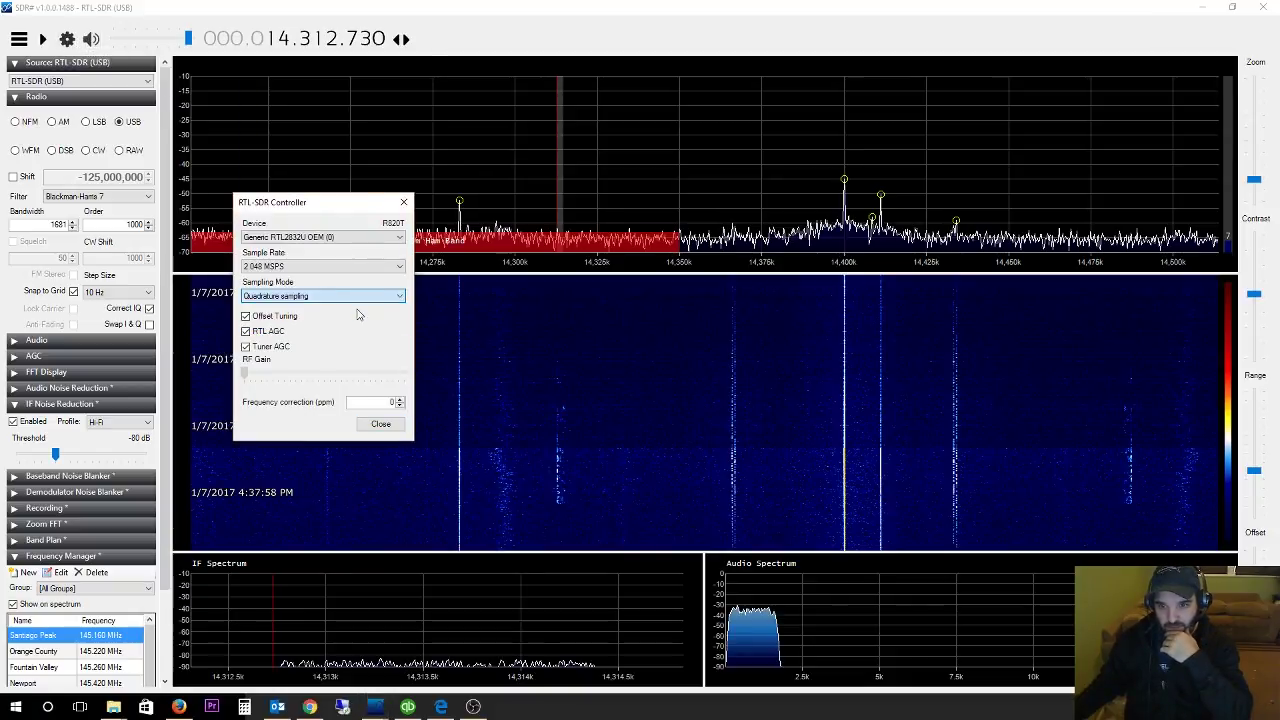
{"action": "left_click", "coordinate": [381, 424]}
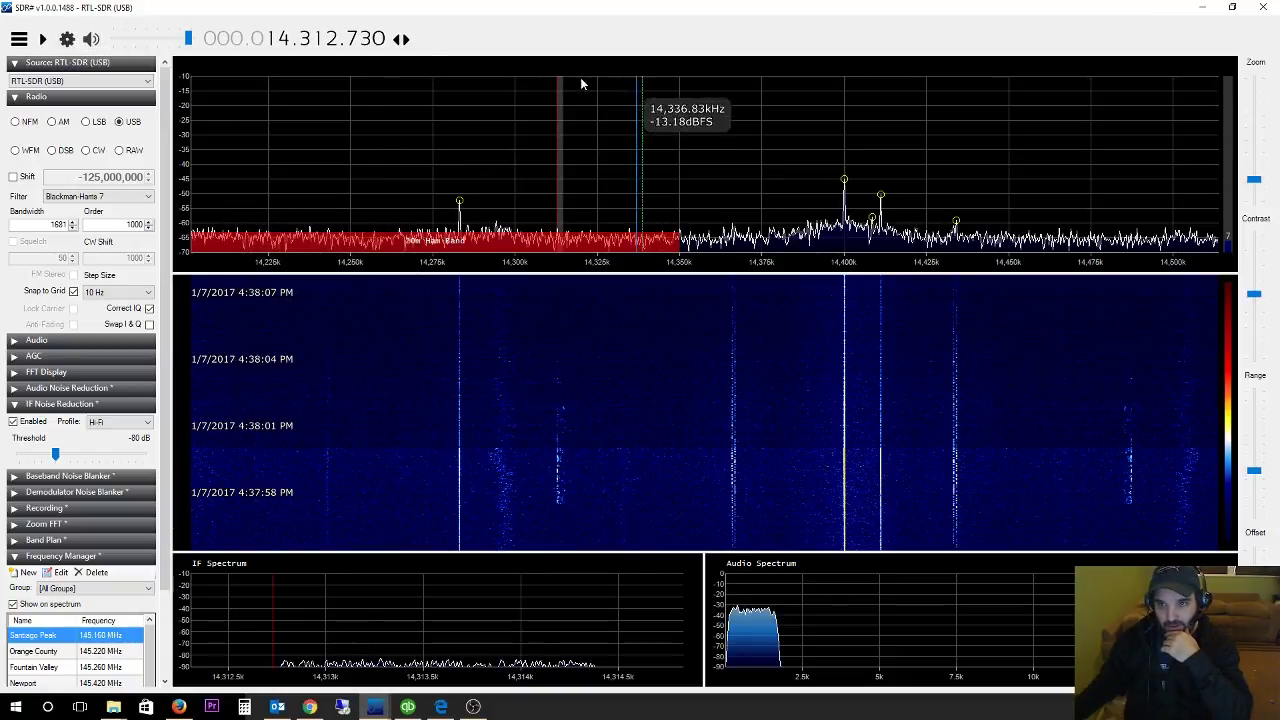
Tune to 144.375 MHz in the 2m band, rescale the dB range, and adjust contrast
{"action": "scroll", "coordinate": [257, 38], "scroll_direction": "up", "scroll_amount": 1}
{"action": "scroll", "coordinate": [270, 38], "scroll_direction": "up", "scroll_amount": 3}
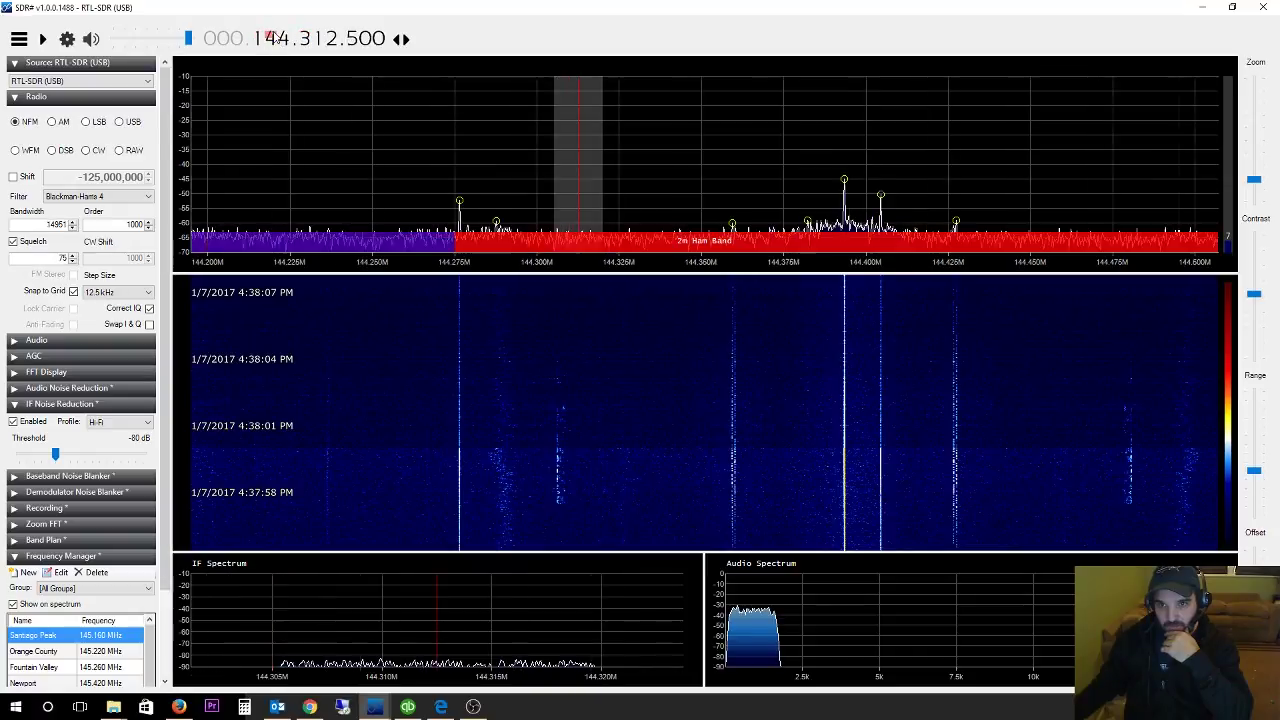
{"action": "left_click_drag", "start_coordinate": [831, 148], "coordinate": [678, 153]}
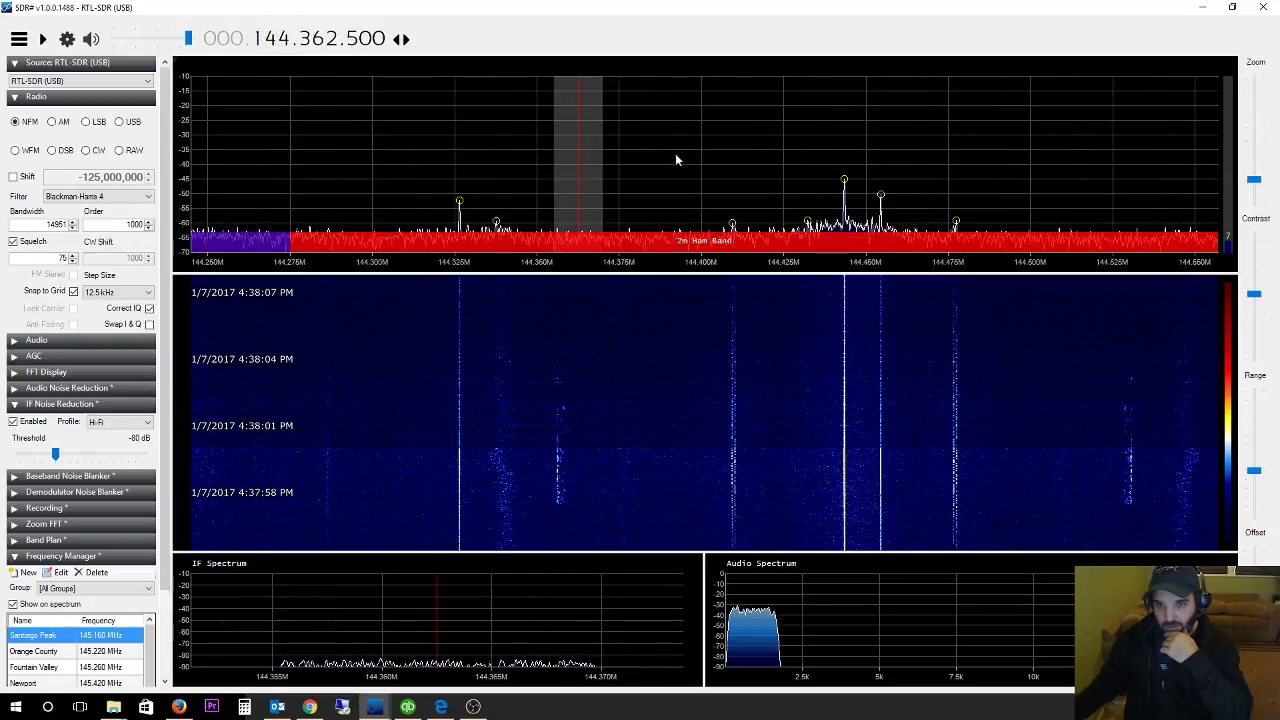
{"action": "scroll", "coordinate": [675, 153], "scroll_direction": "up", "scroll_amount": 1}
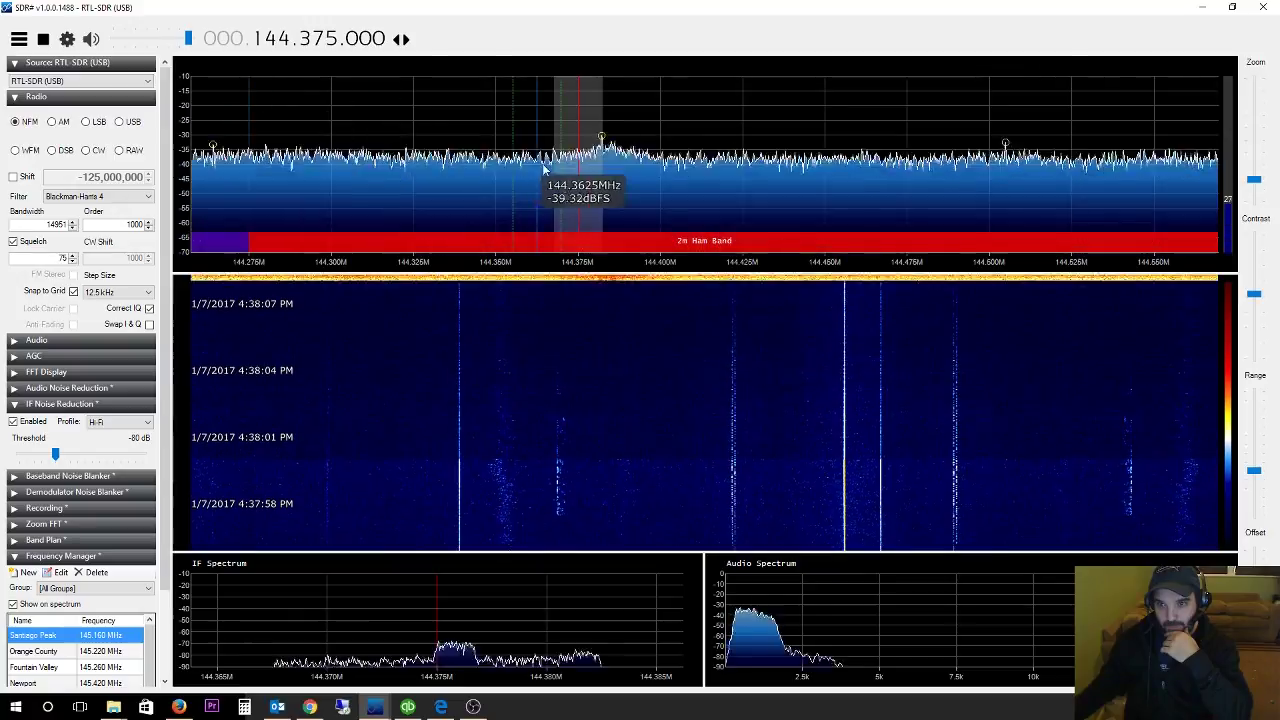
{"action": "left_click_drag", "start_coordinate": [1253, 494], "coordinate": [1262, 497]}
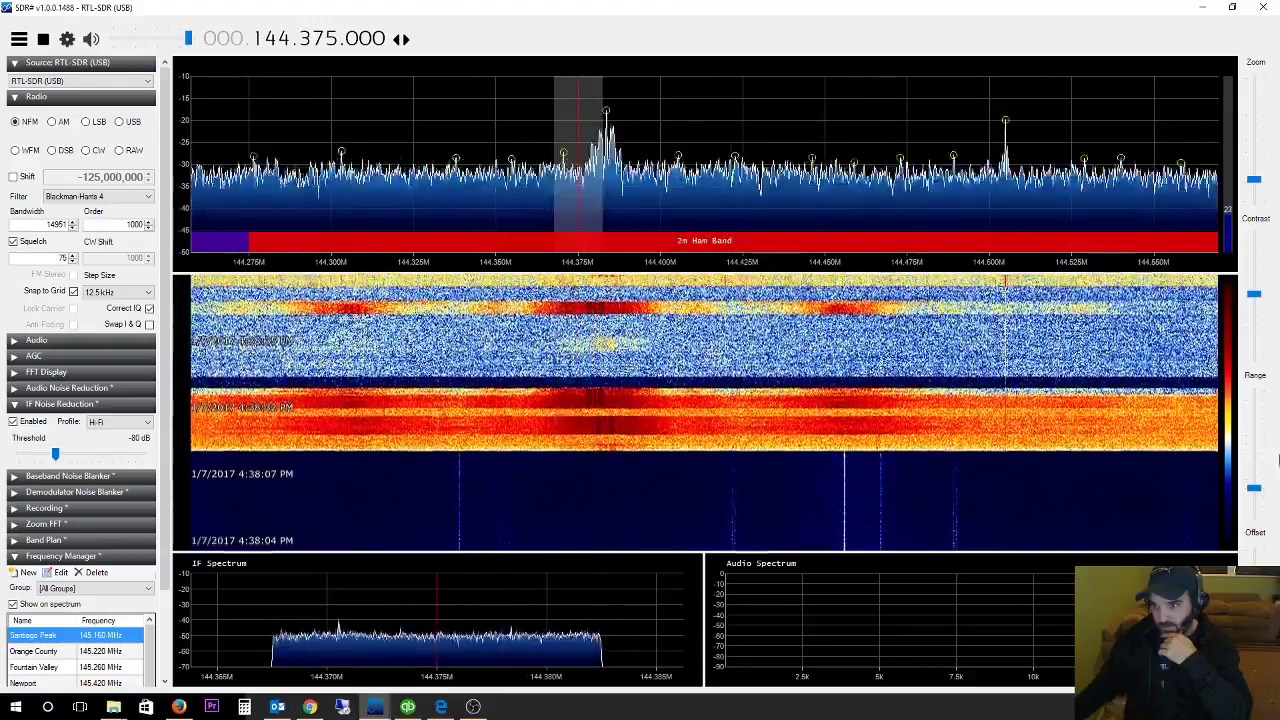
{"action": "left_click", "coordinate": [1256, 320]}
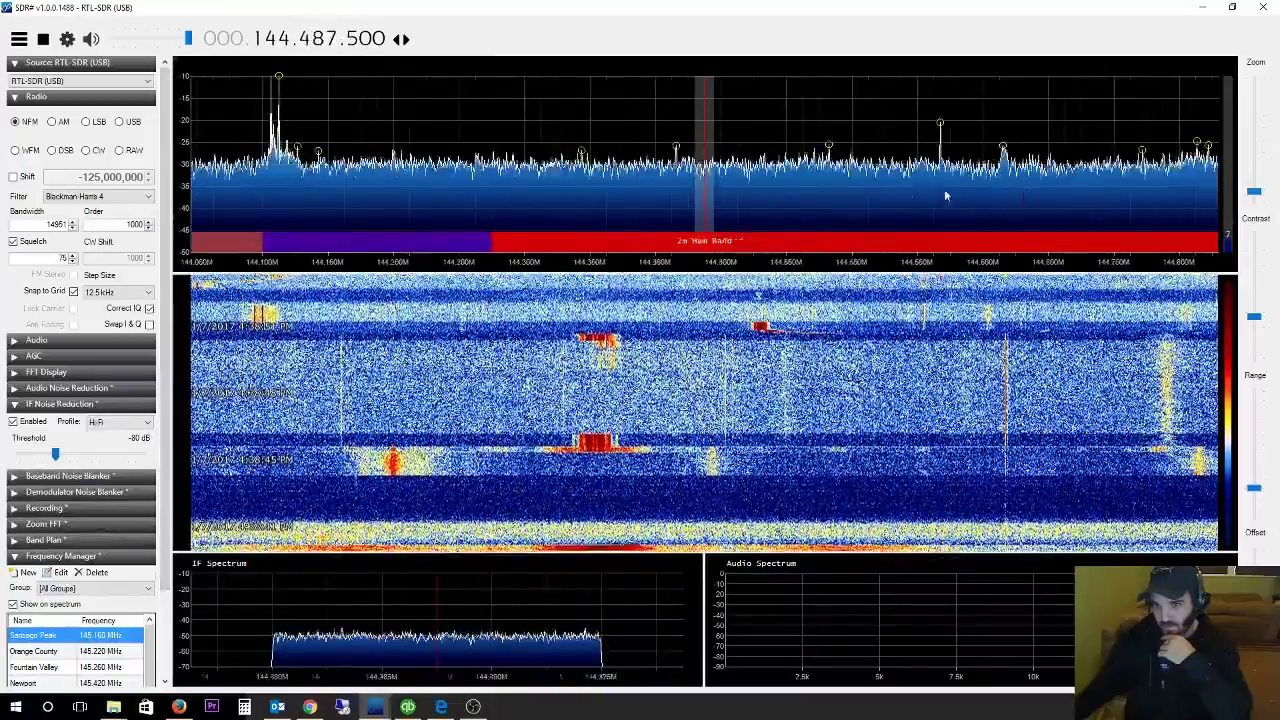
{"action": "left_click", "coordinate": [945, 196]}
Tune to 144.775 MHz, then stop, recheck device settings, and restart the receiver
{"action": "left_click_drag", "start_coordinate": [730, 188], "coordinate": [609, 186]}
{"action": "left_click", "coordinate": [43, 38]}
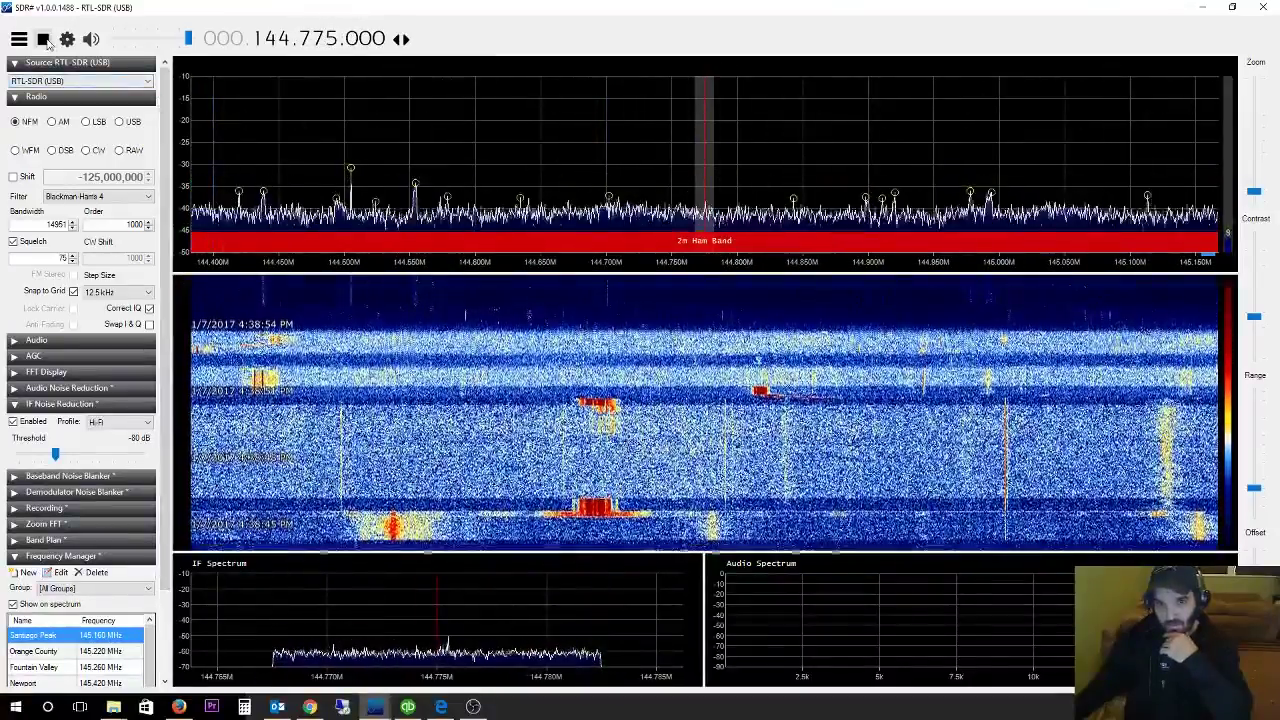
{"action": "left_click", "coordinate": [67, 38]}
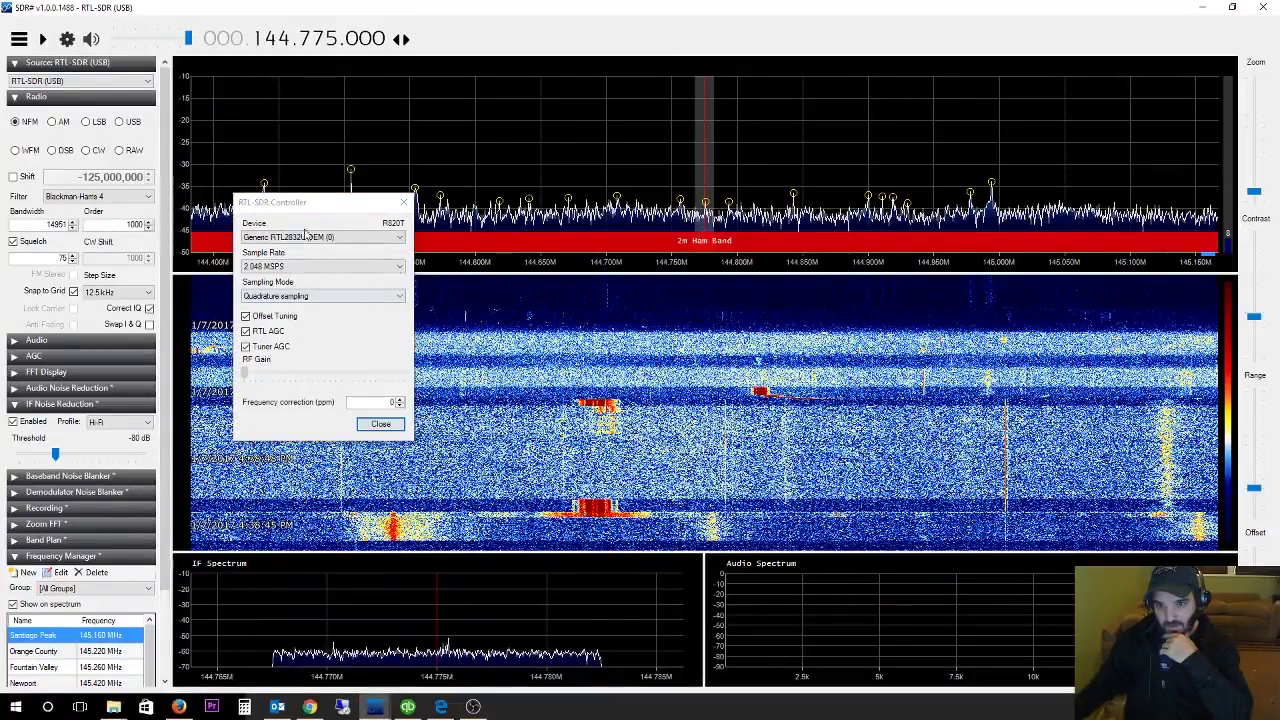
{"action": "left_click", "coordinate": [380, 424]}
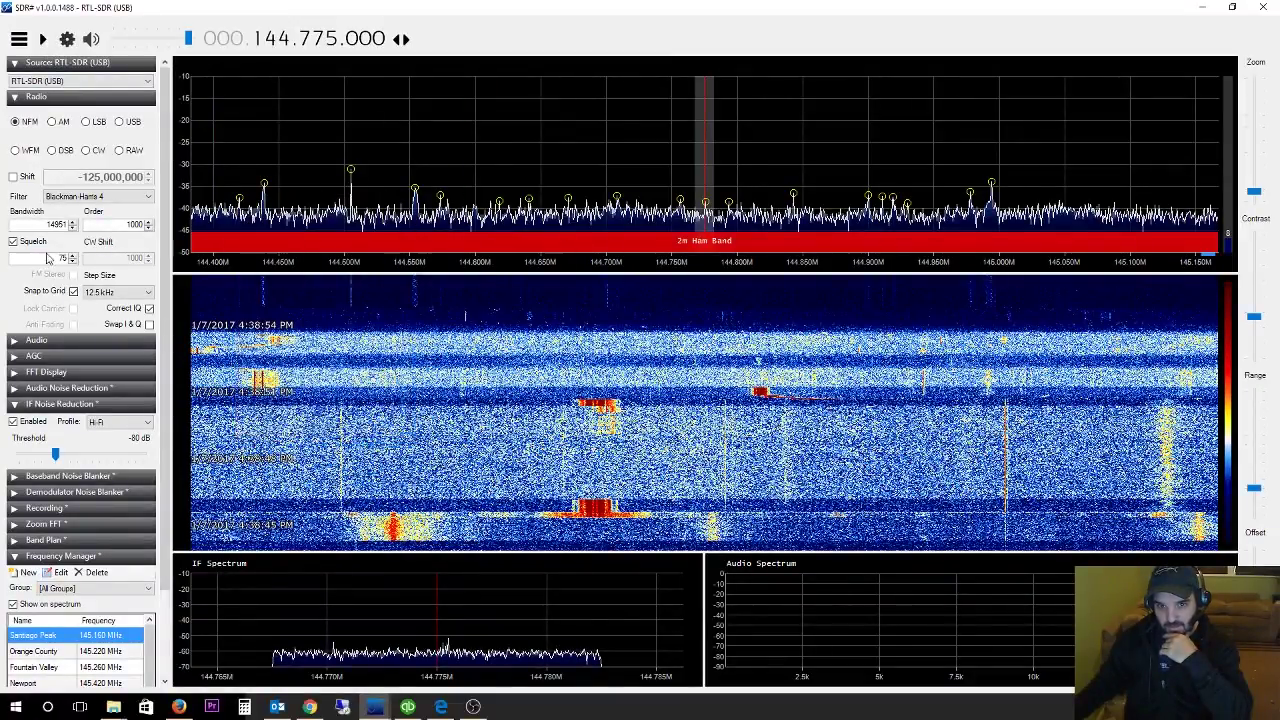
{"action": "left_click", "coordinate": [43, 38]}
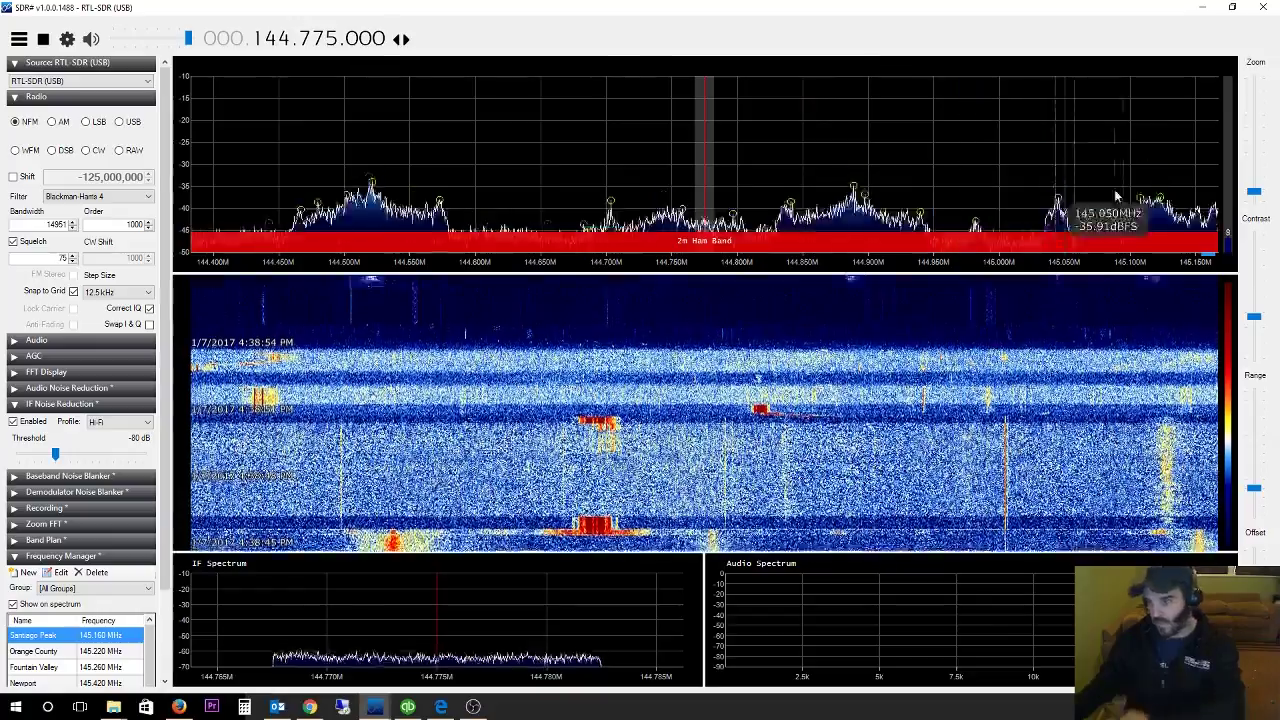
Tune to 145.11 MHz, widen the spectrum span, and tune to the 145.725 MHz peak
{"action": "left_click", "coordinate": [1148, 200]}
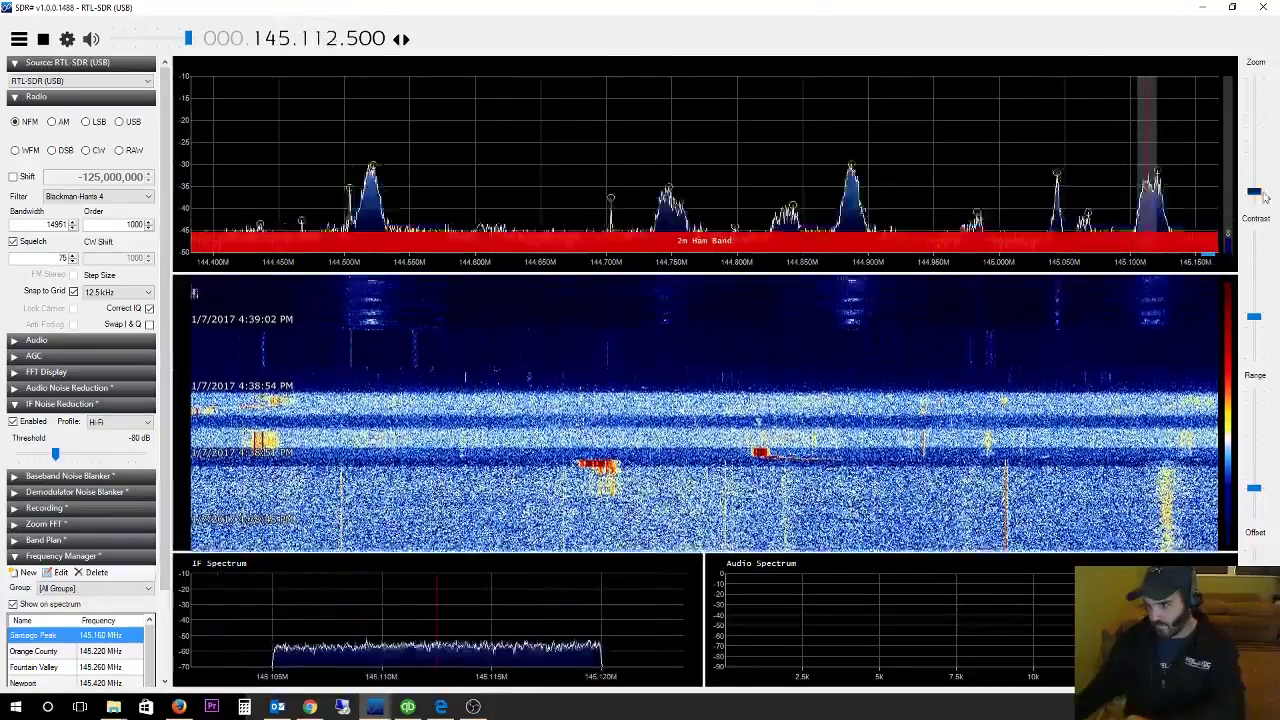
{"action": "left_click_drag", "start_coordinate": [1254, 191], "coordinate": [1254, 200]}
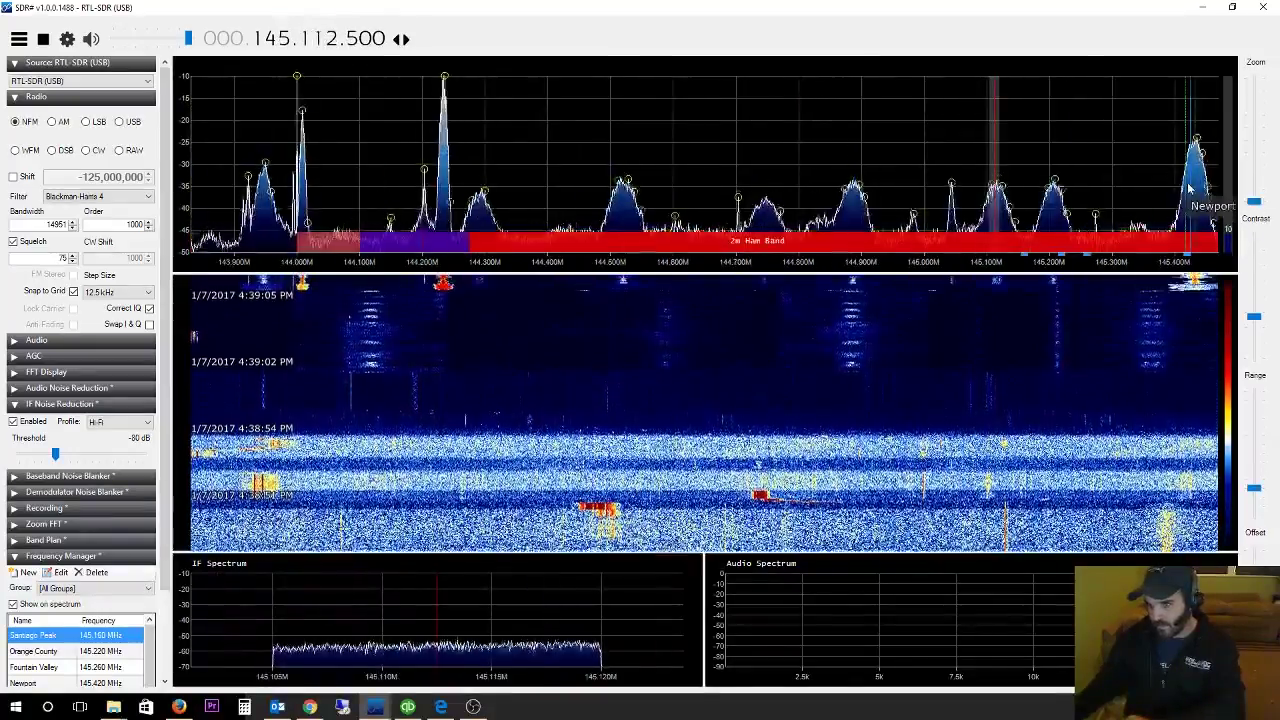
{"action": "left_click", "coordinate": [993, 195]}
{"action": "scroll", "coordinate": [1194, 220], "scroll_direction": "up", "scroll_amount": 20}
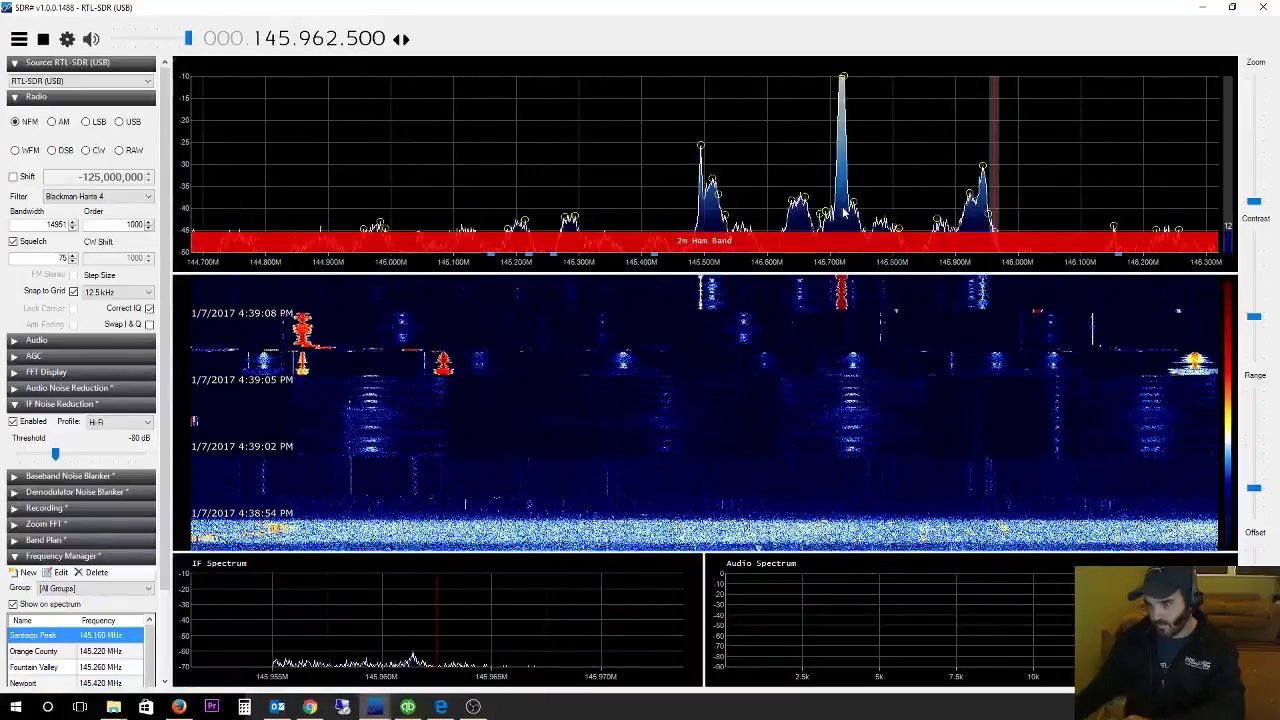
{"action": "left_click", "coordinate": [845, 210]}
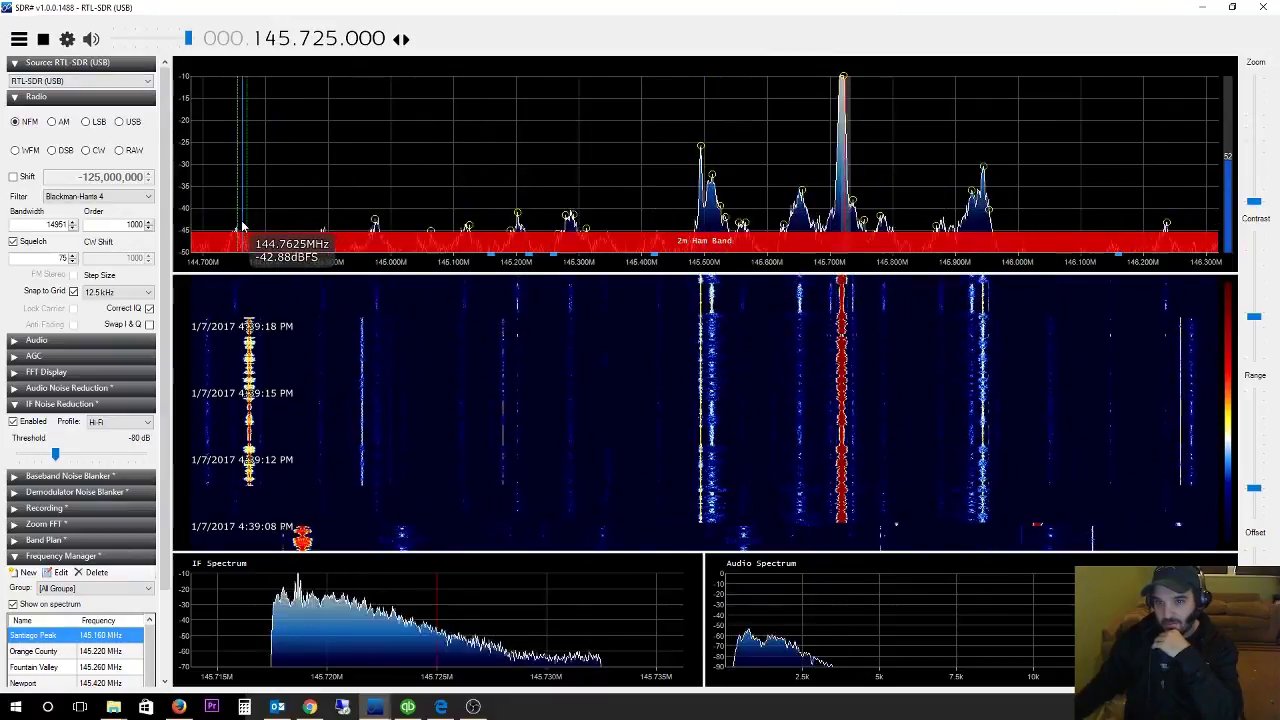
Tune through 145.500 and 145.7125 MHz, pan up, then 146.750 and 146.3625 MHz
{"action": "left_click", "coordinate": [705, 247]}
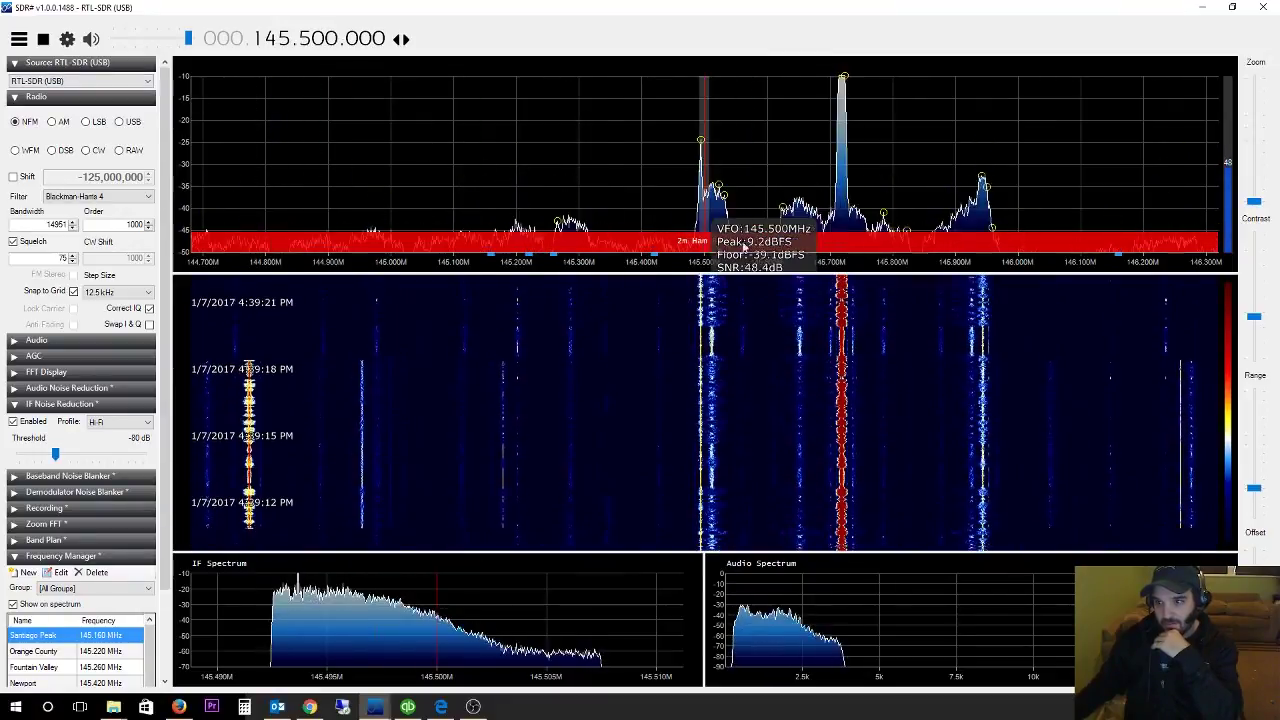
{"action": "left_click", "coordinate": [848, 228]}
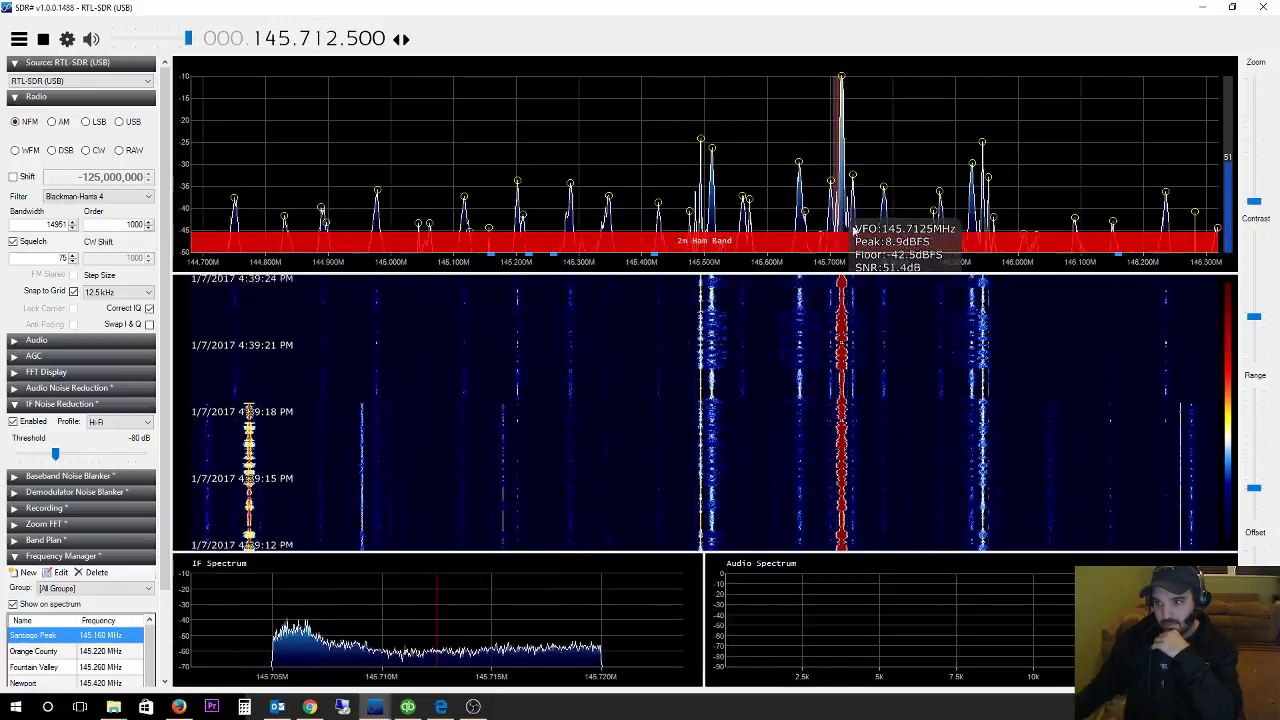
{"action": "left_click_drag", "start_coordinate": [1171, 229], "coordinate": [806, 215]}
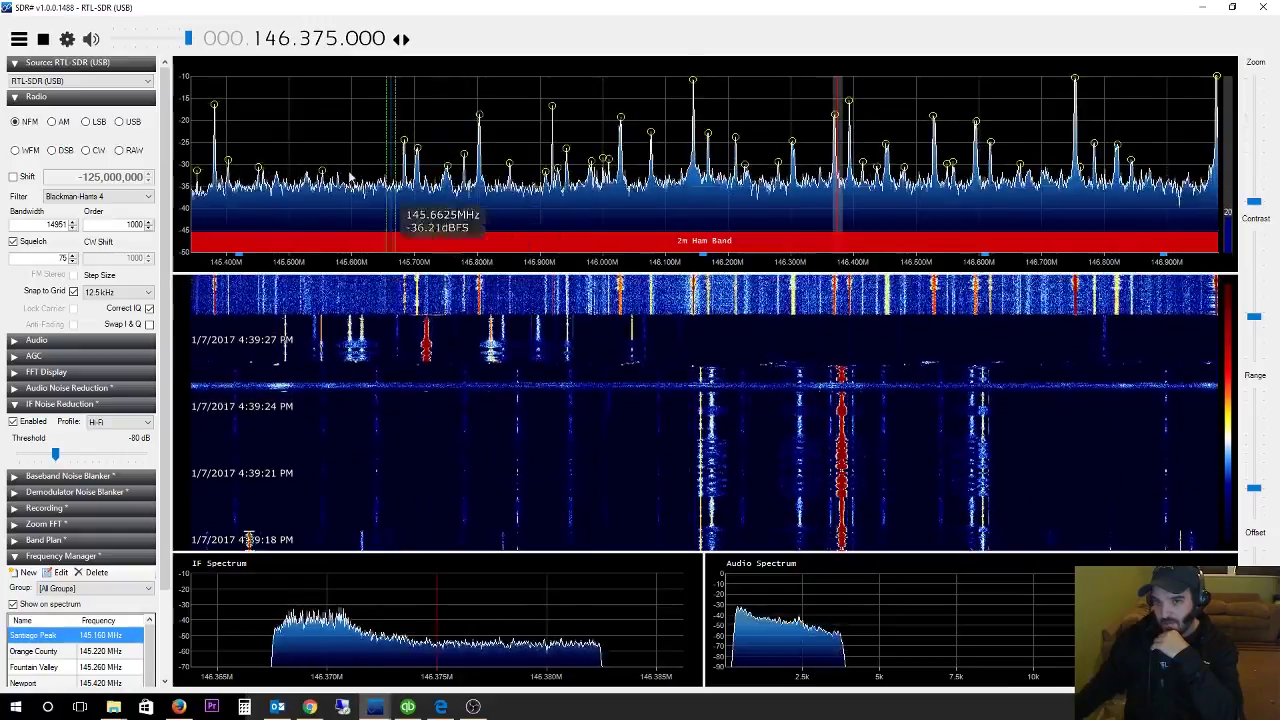
{"action": "left_click", "coordinate": [1073, 230]}
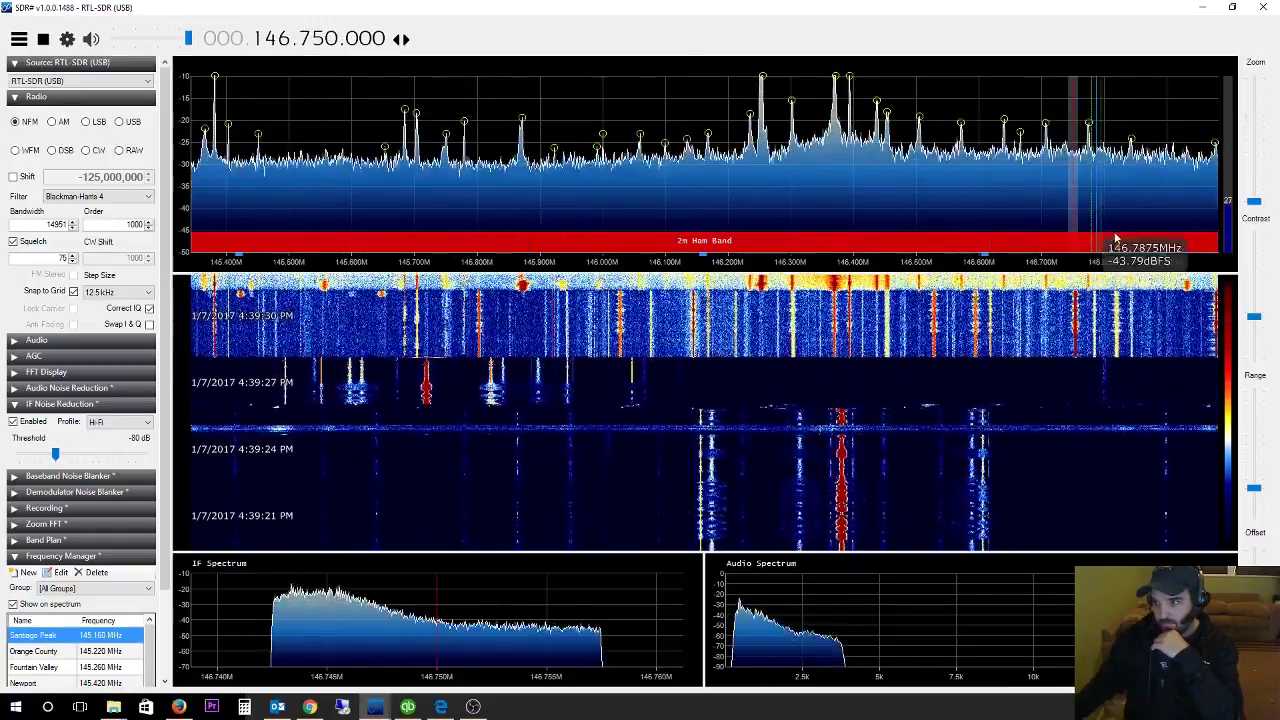
{"action": "left_click", "coordinate": [830, 230]}
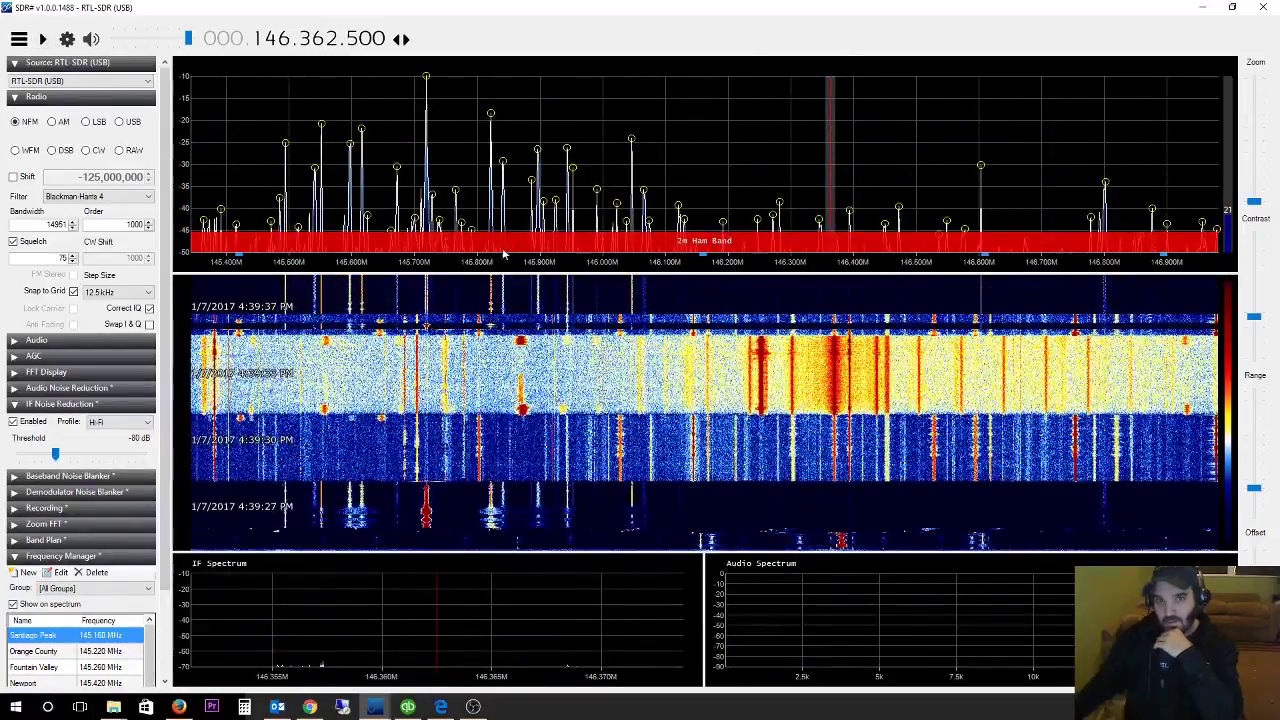
Pan up the 2m band to 146.825 MHz, past 147 MHz, then back toward 147 MHz
{"action": "left_click_drag", "start_coordinate": [1065, 218], "coordinate": [749, 207]}
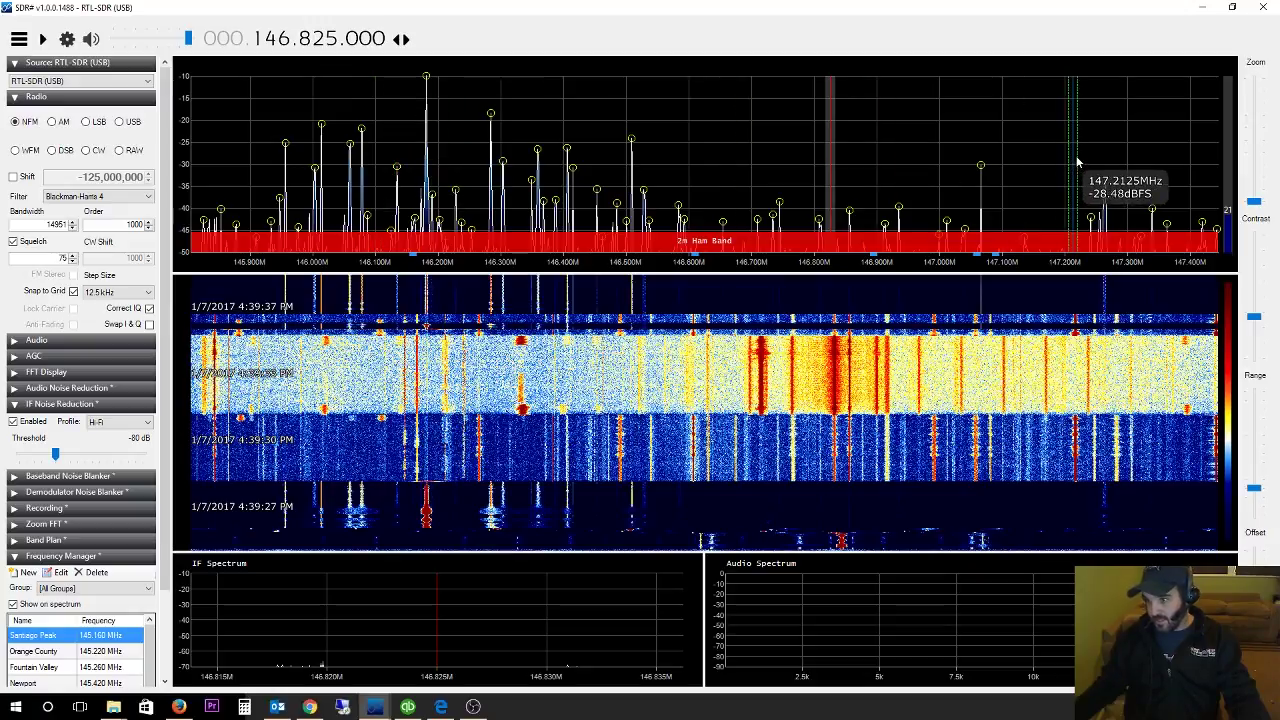
{"action": "left_click_drag", "start_coordinate": [1037, 165], "coordinate": [950, 160]}
{"action": "left_click_drag", "start_coordinate": [719, 146], "coordinate": [771, 157]}
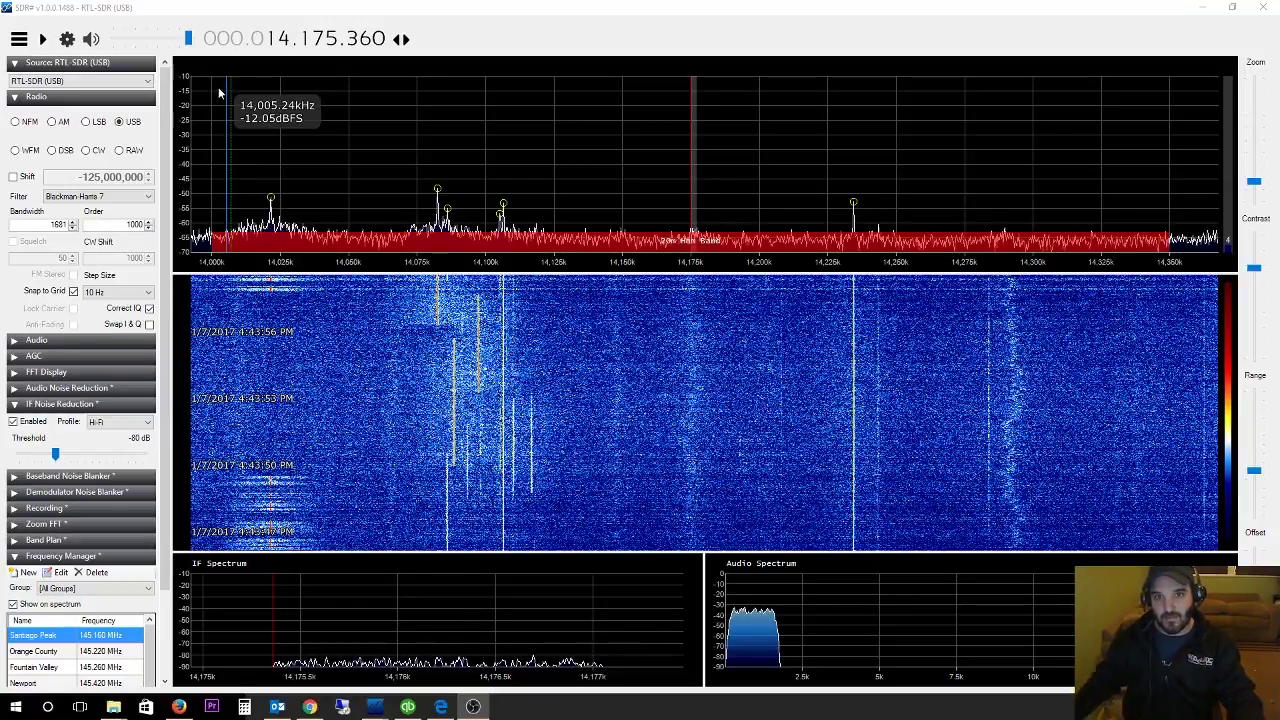
Switch the RTL-SDR sampling mode back to Quadrature sampling
{"action": "left_click", "coordinate": [67, 39]}
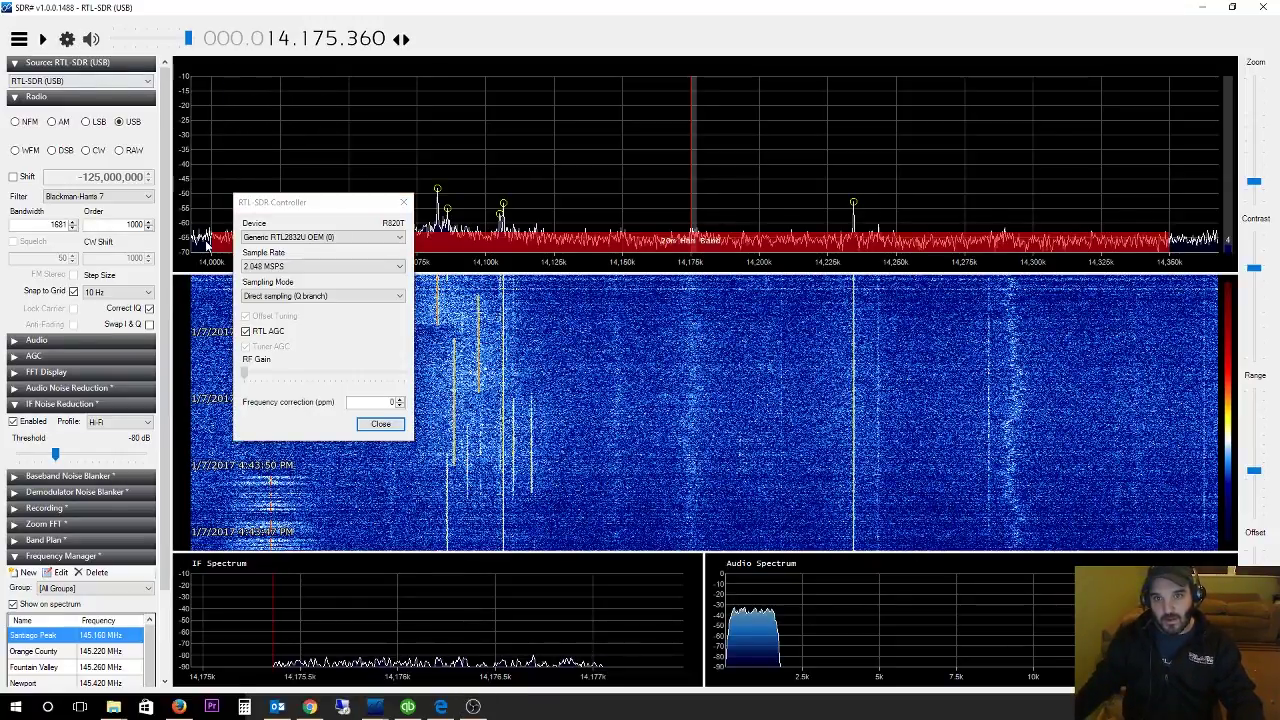
{"action": "left_click", "coordinate": [358, 296]}
{"action": "left_click", "coordinate": [355, 308]}
{"action": "left_click", "coordinate": [380, 423]}
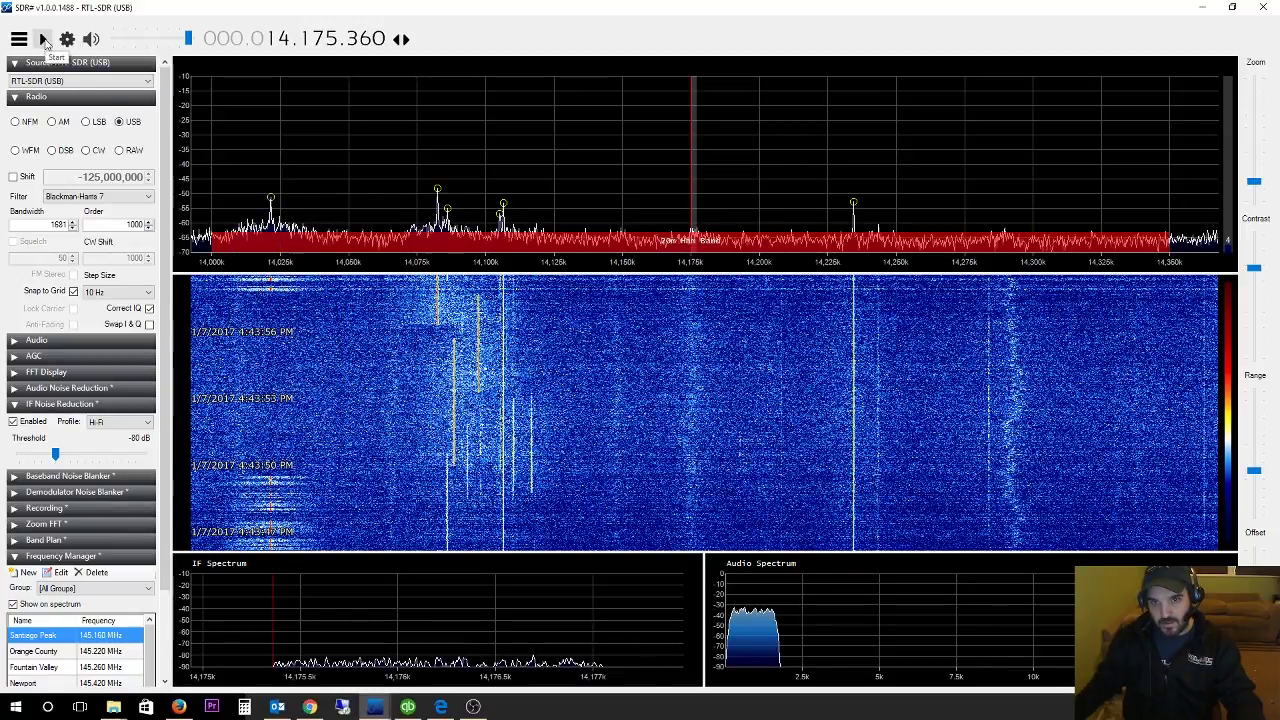
Step the frequency up to 144 MHz
{"action": "left_click", "coordinate": [258, 36]}
{"action": "left_click", "coordinate": [270, 36]}
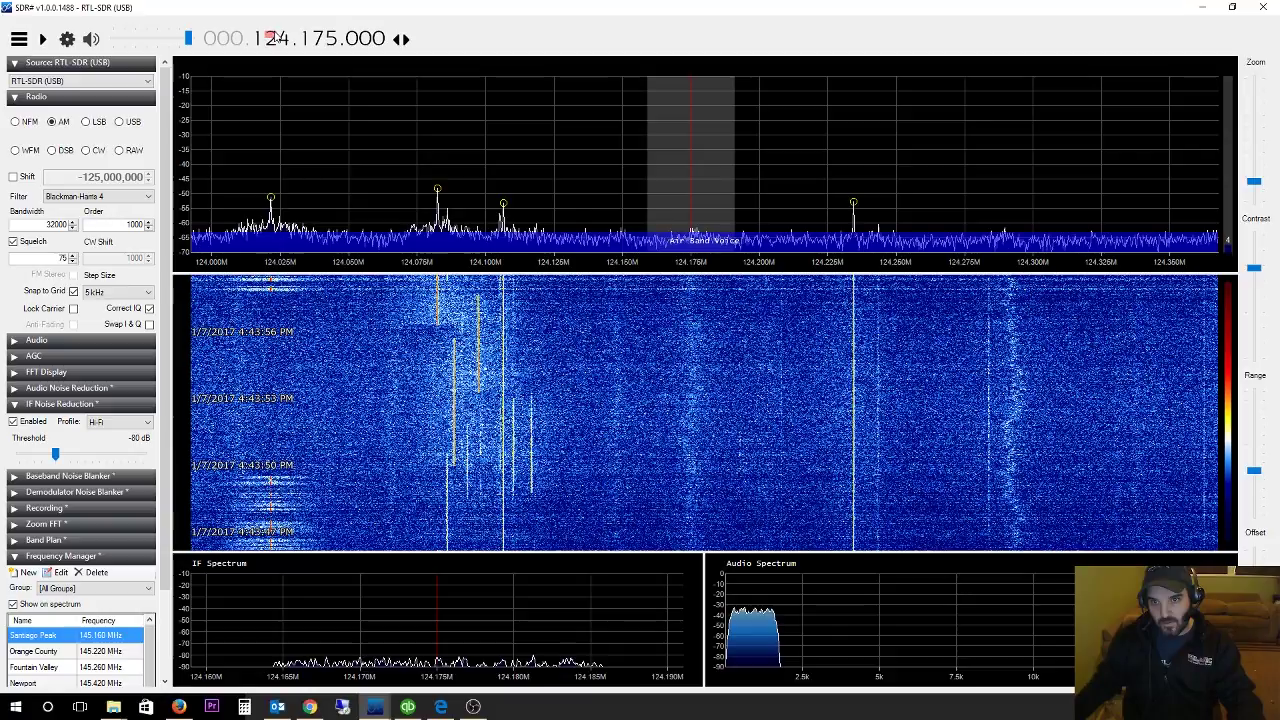
{"action": "left_click", "coordinate": [270, 32]}
{"action": "left_click", "coordinate": [270, 32]}
Widen the span, pan to 145.000 MHz, start the receiver, and adjust the waterfall offset
{"action": "left_click_drag", "start_coordinate": [875, 120], "coordinate": [724, 118]}
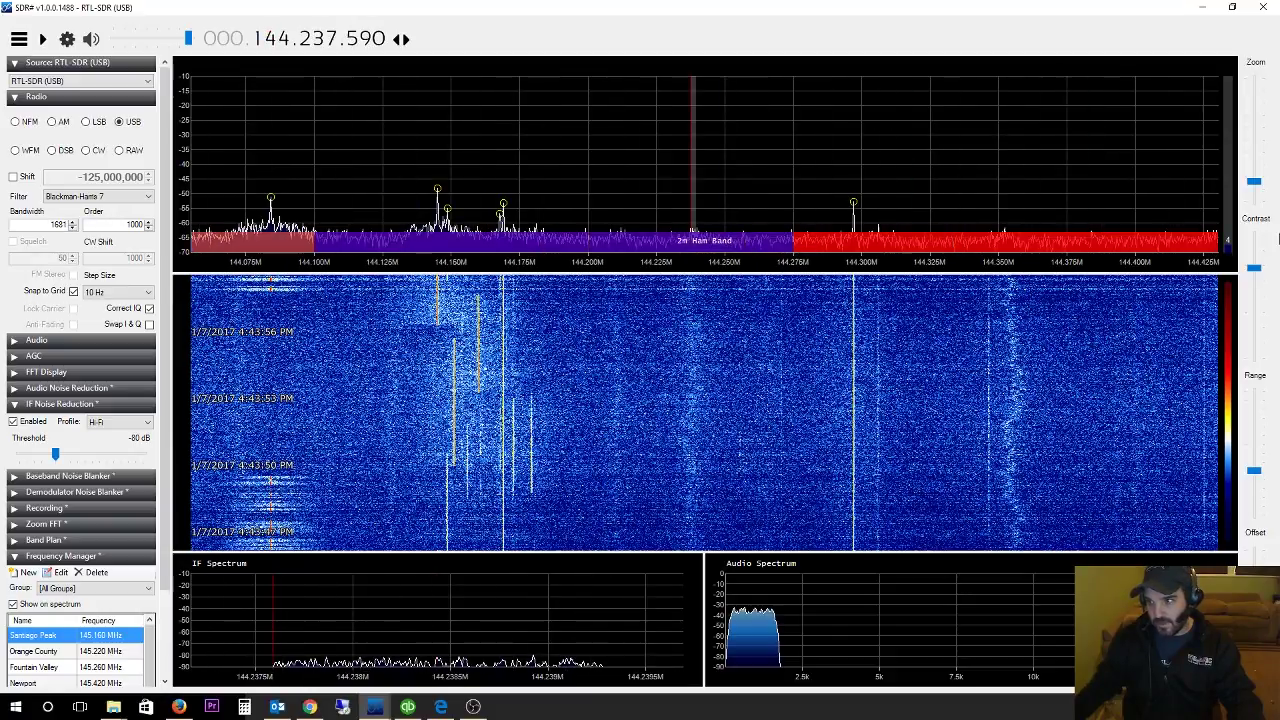
{"action": "left_click", "coordinate": [1262, 195]}
{"action": "left_click_drag", "start_coordinate": [1120, 200], "coordinate": [624, 189]}
{"action": "left_click", "coordinate": [43, 38]}
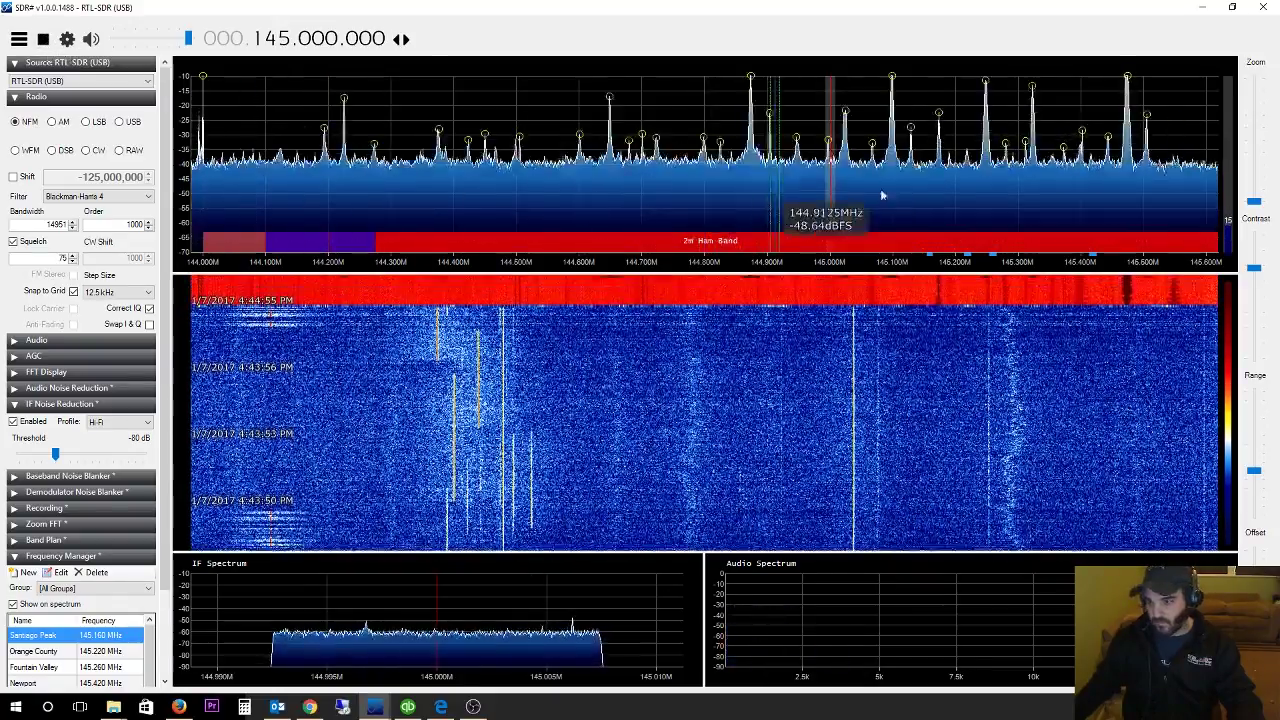
{"action": "left_click_drag", "start_coordinate": [1254, 470], "coordinate": [1254, 487]}
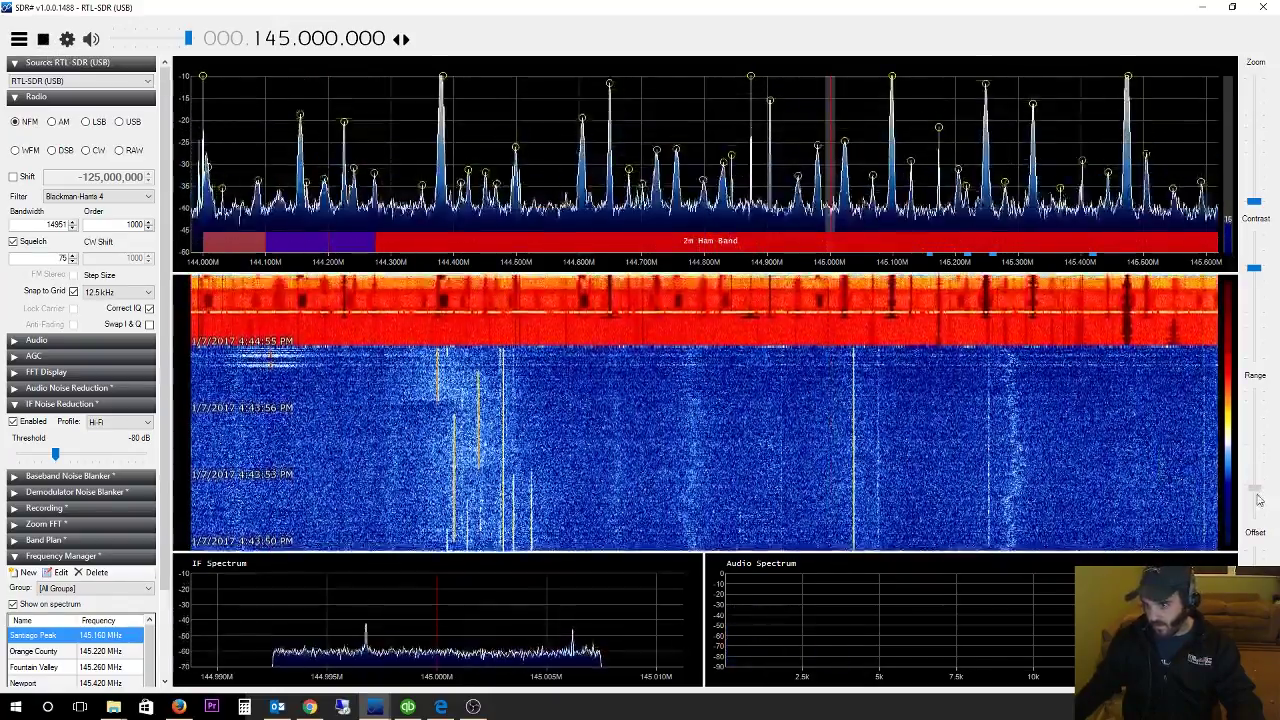
Lower waterfall contrast, sample 146.525 and 145.600 MHz, then pan up to 147.7875 MHz
{"action": "left_click_drag", "start_coordinate": [1254, 268], "coordinate": [1258, 286]}
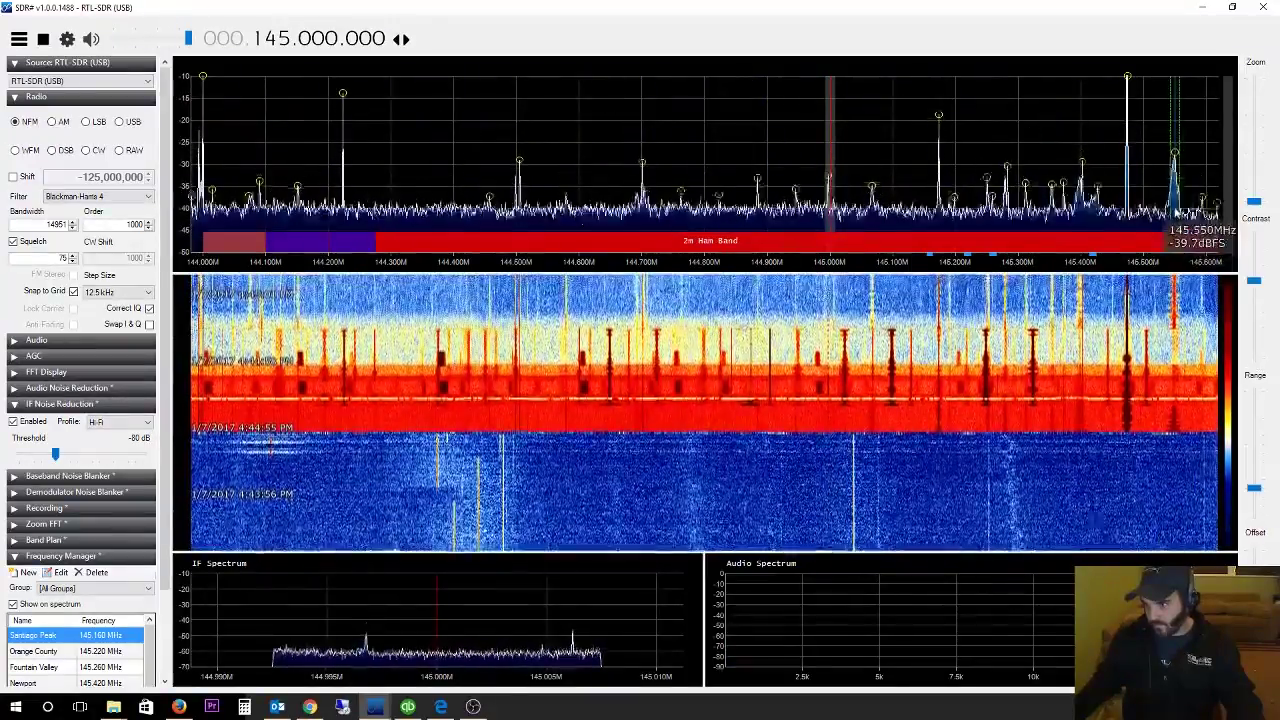
{"action": "left_click_drag", "start_coordinate": [1171, 200], "coordinate": [480, 200]}
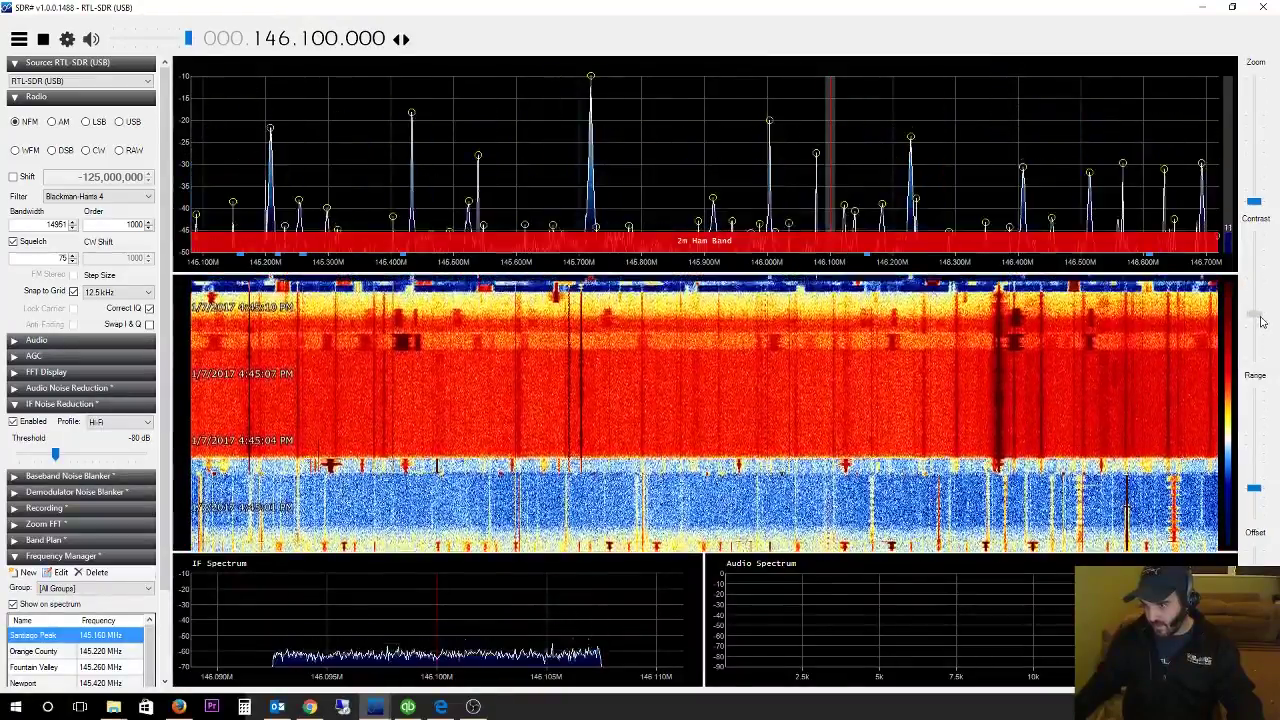
{"action": "left_click", "coordinate": [1096, 230]}
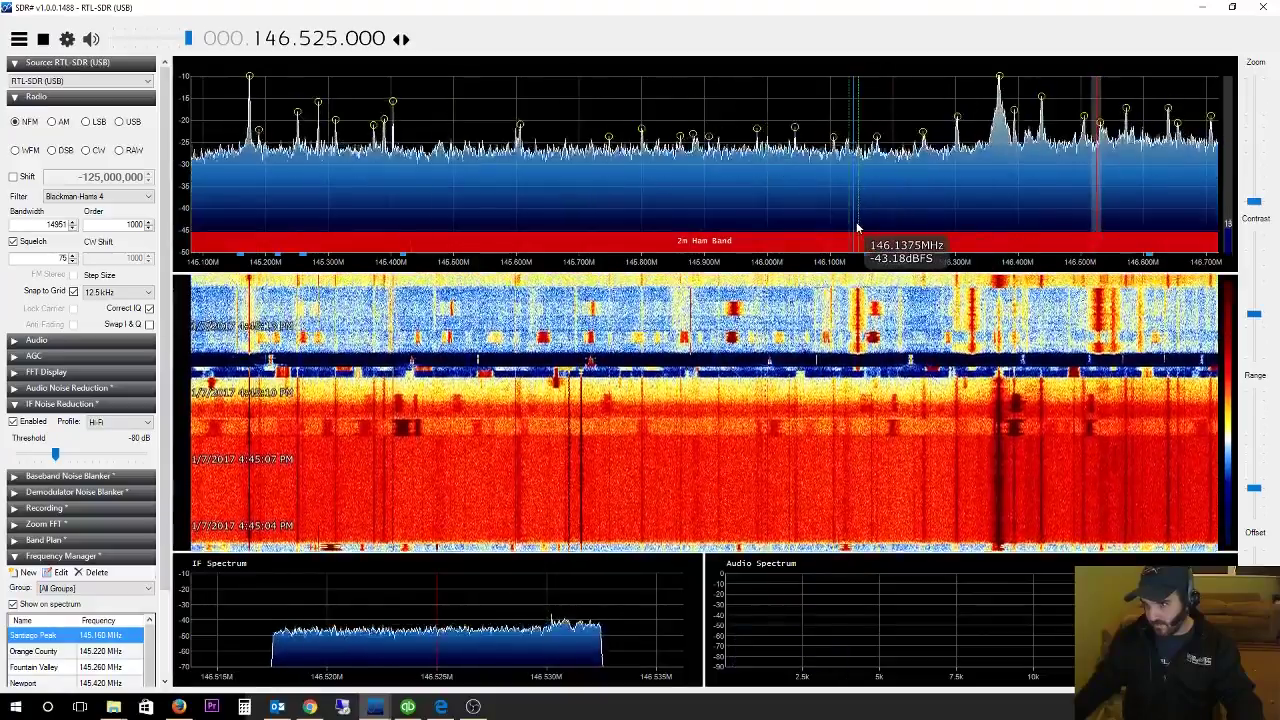
{"action": "left_click", "coordinate": [518, 228]}
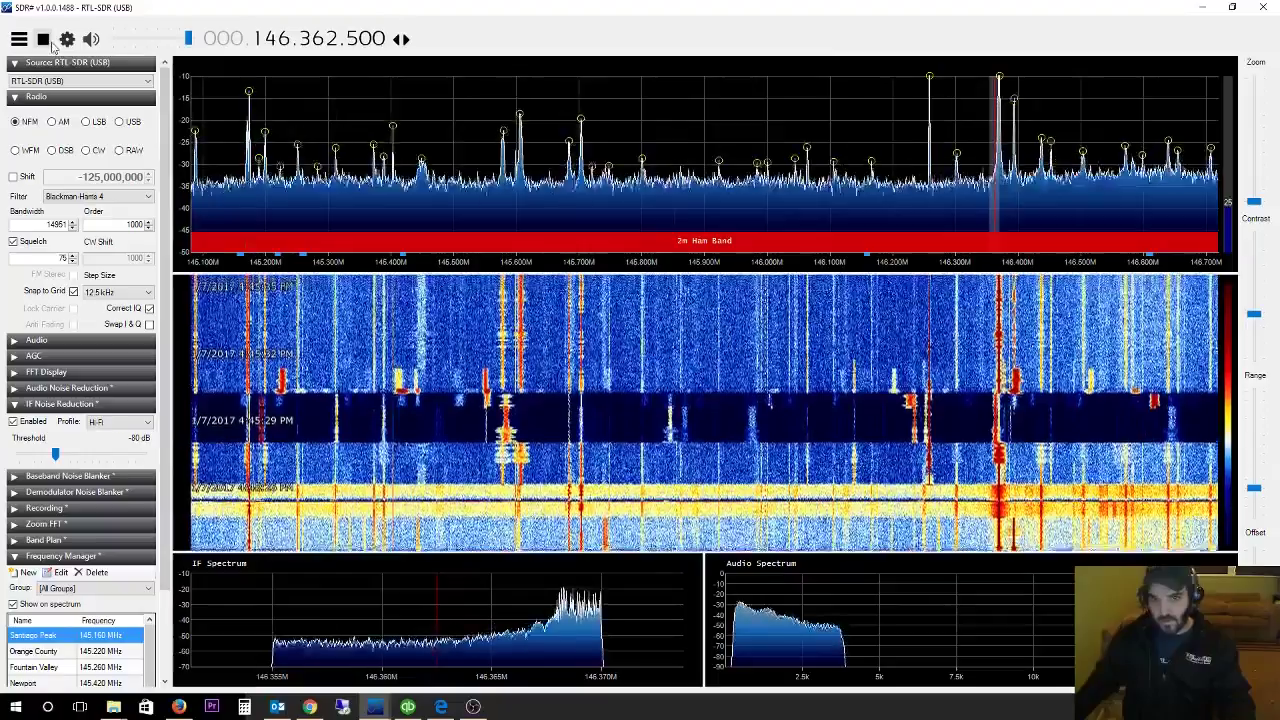
{"action": "left_click_drag", "start_coordinate": [1194, 220], "coordinate": [748, 222]}
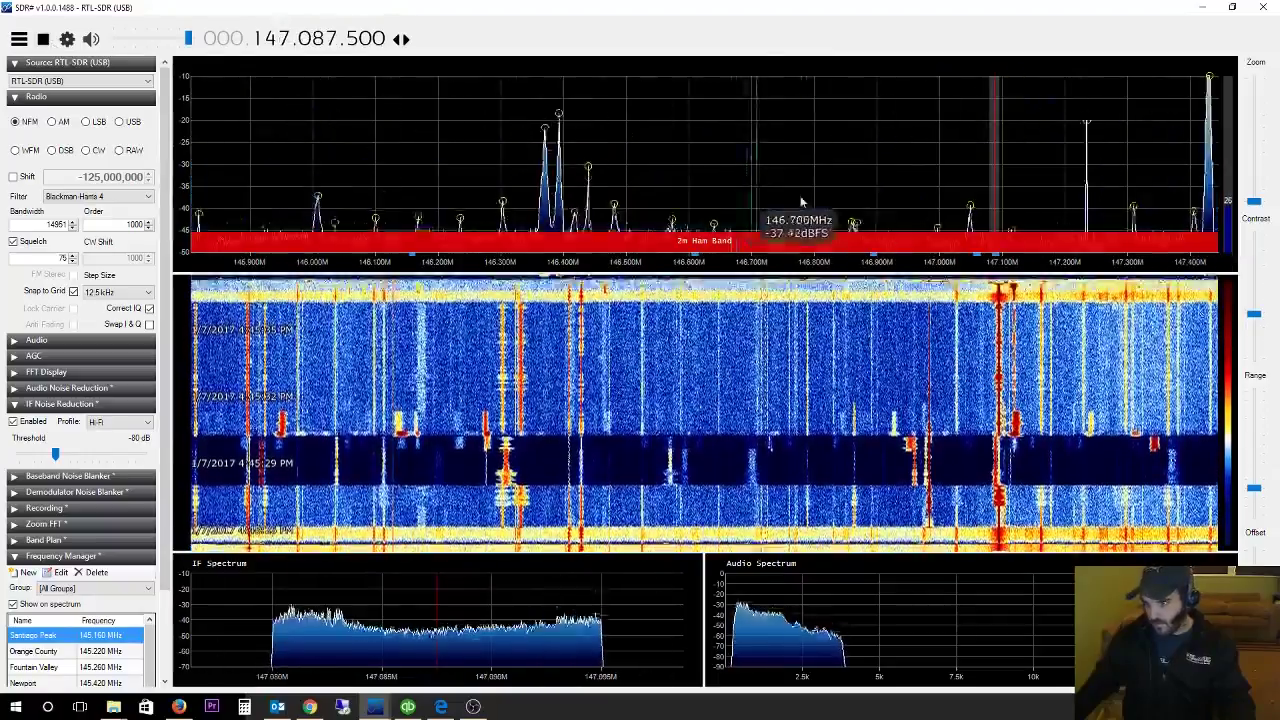
{"action": "left_click_drag", "start_coordinate": [1212, 220], "coordinate": [772, 220]}
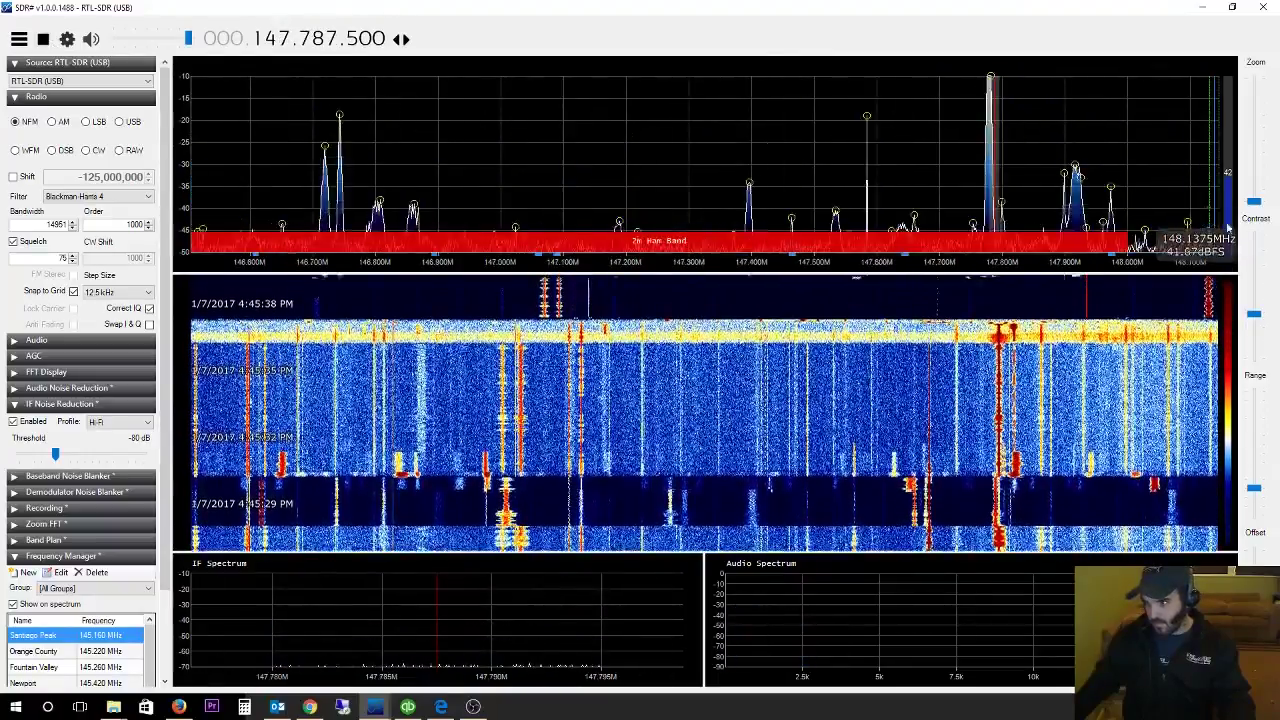
Tune to the 147.425 MHz repeater, then pan down and tune to 146.2625 MHz
{"action": "left_click", "coordinate": [772, 234]}
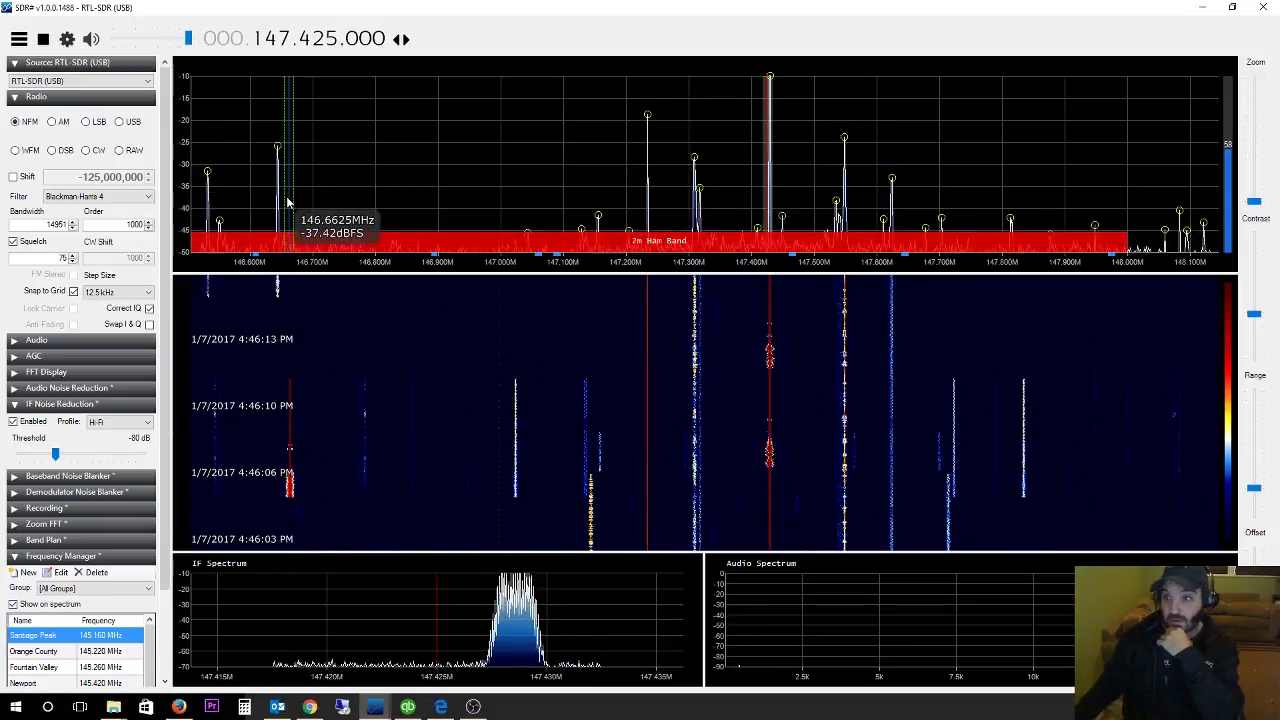
{"action": "left_click_drag", "start_coordinate": [366, 183], "coordinate": [615, 182]}
{"action": "left_click_drag", "start_coordinate": [320, 170], "coordinate": [488, 190]}
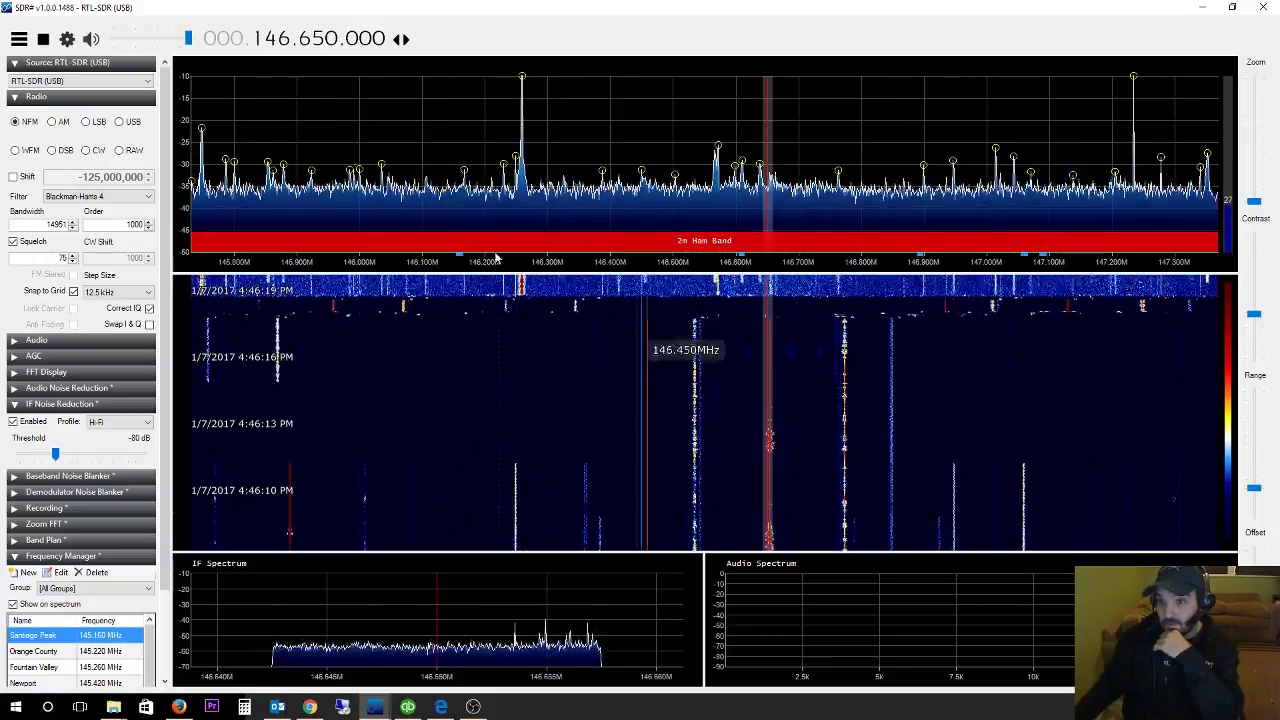
{"action": "left_click", "coordinate": [520, 290]}
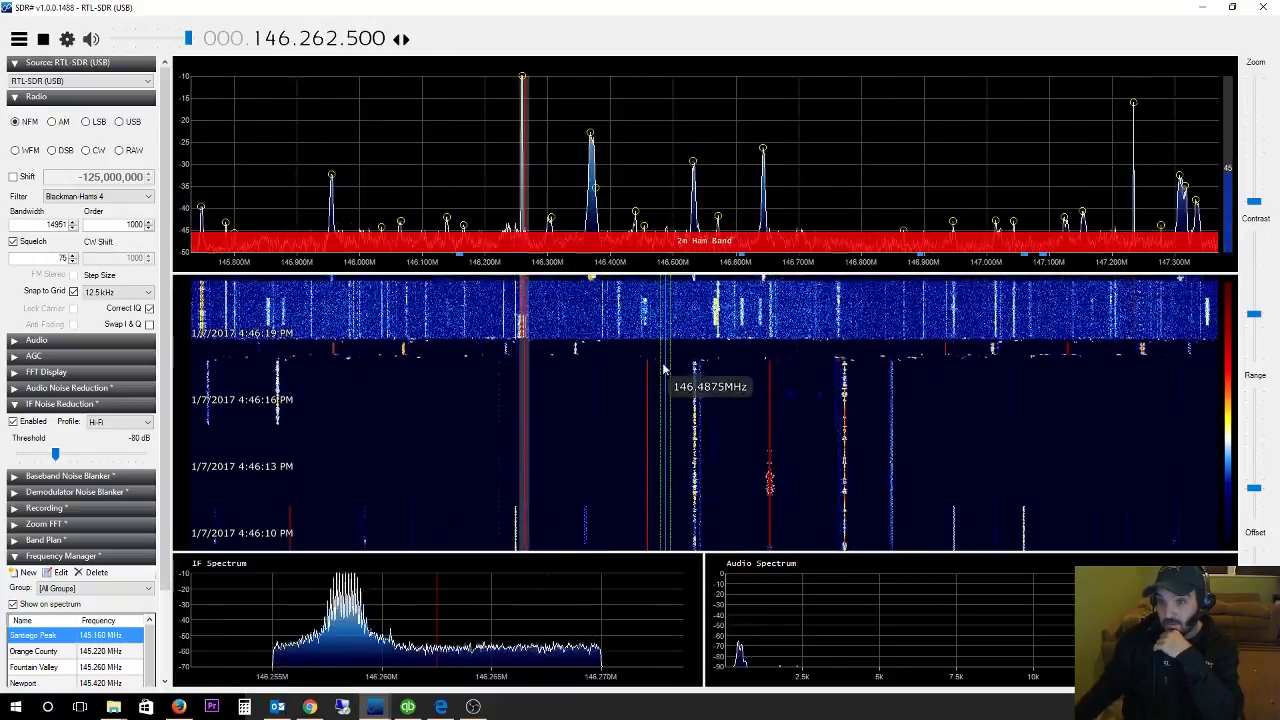